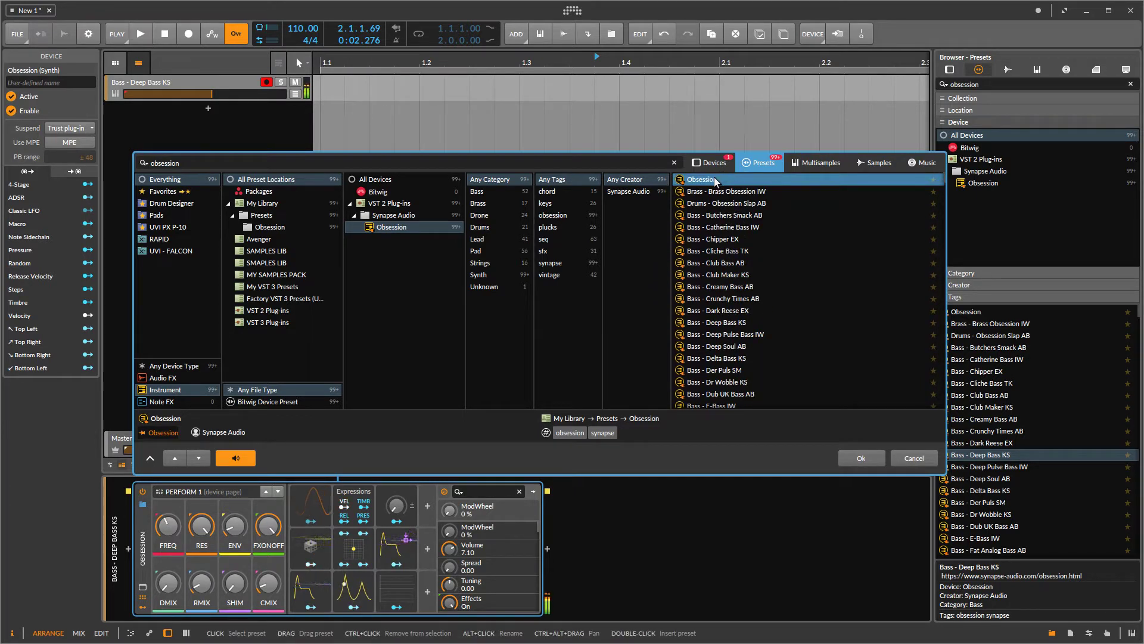
Step: Audition the Obsession presets Drums - Obsession Slap AB, Bass - Butchers Smack AB and Bass - Crunchy Times AB
left_click(724, 207)
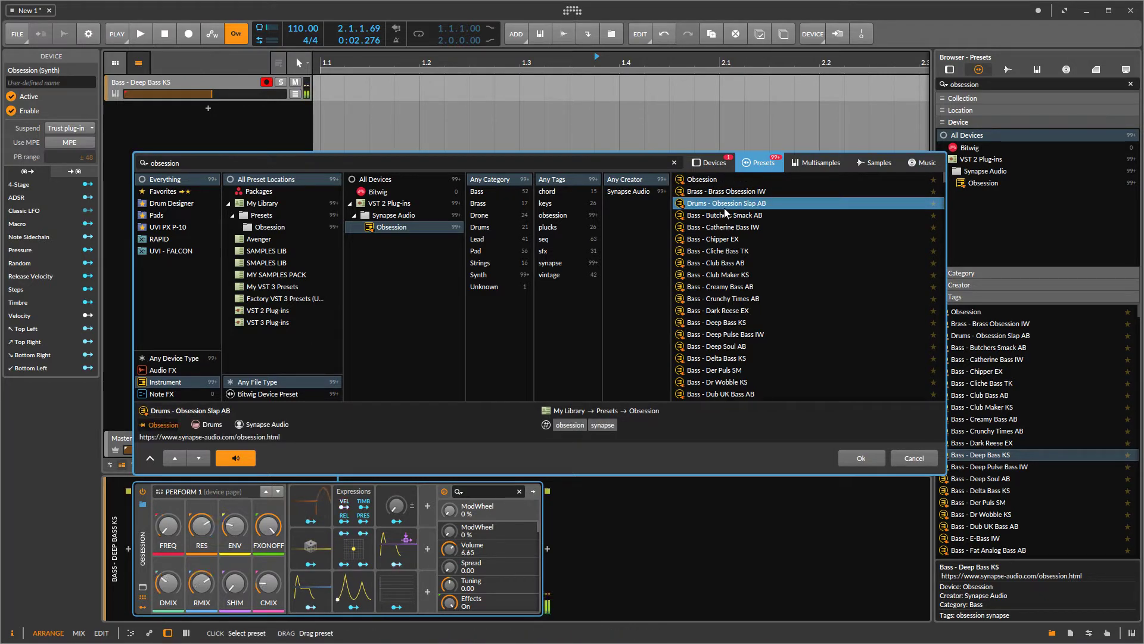
left_click(724, 215)
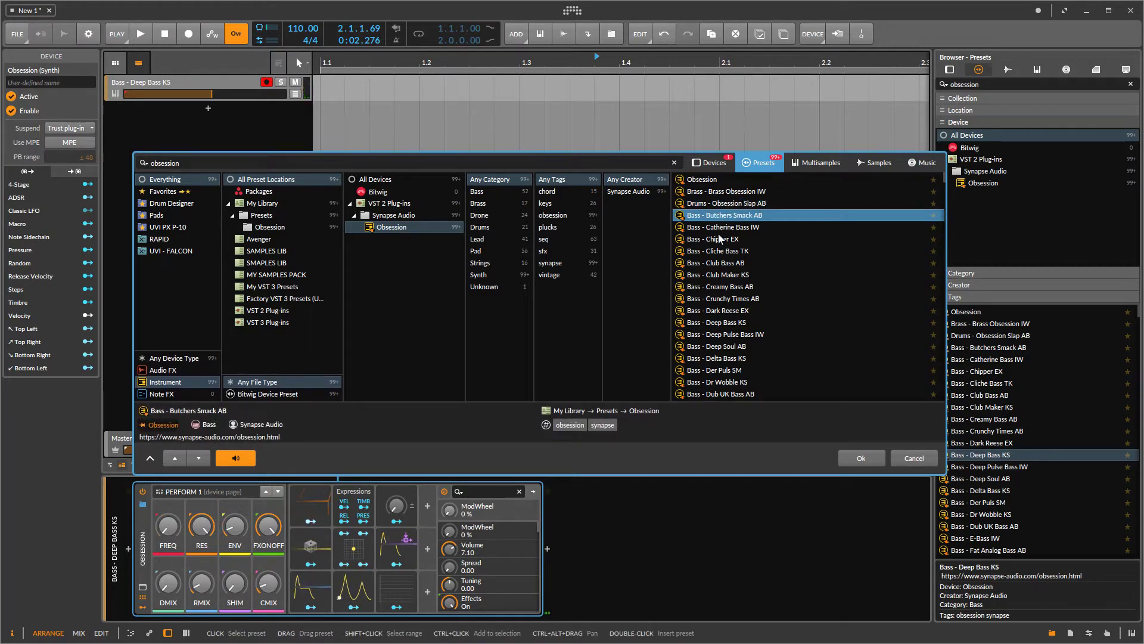
left_click(724, 298)
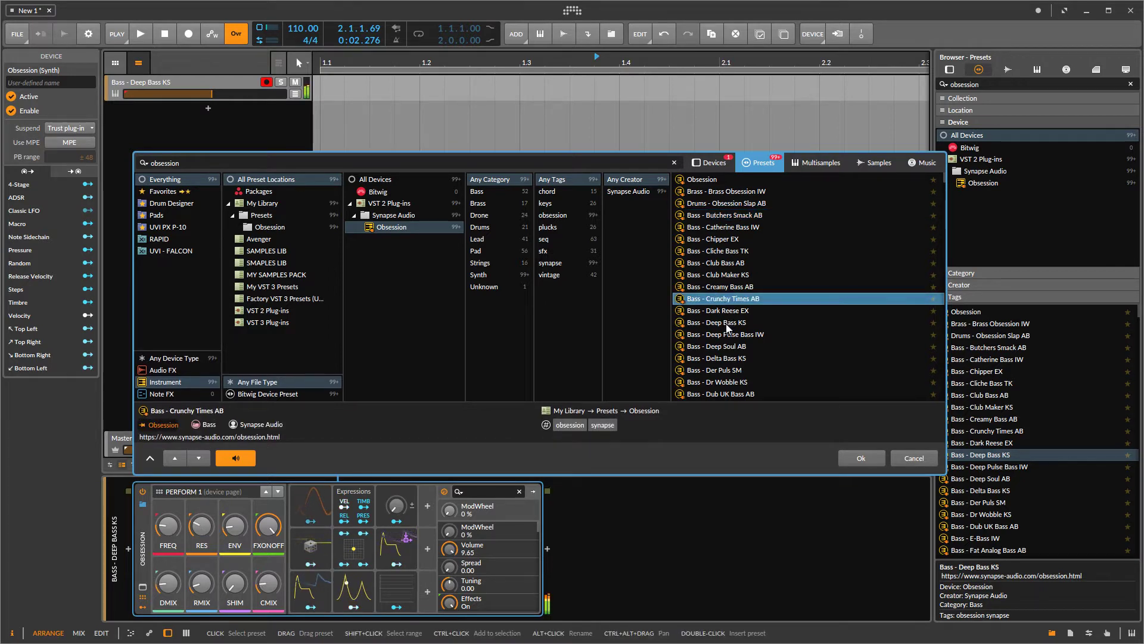
Step: Preview the Bass - Deep Bass KS preset and adjust its FREQ macro
left_click(725, 323)
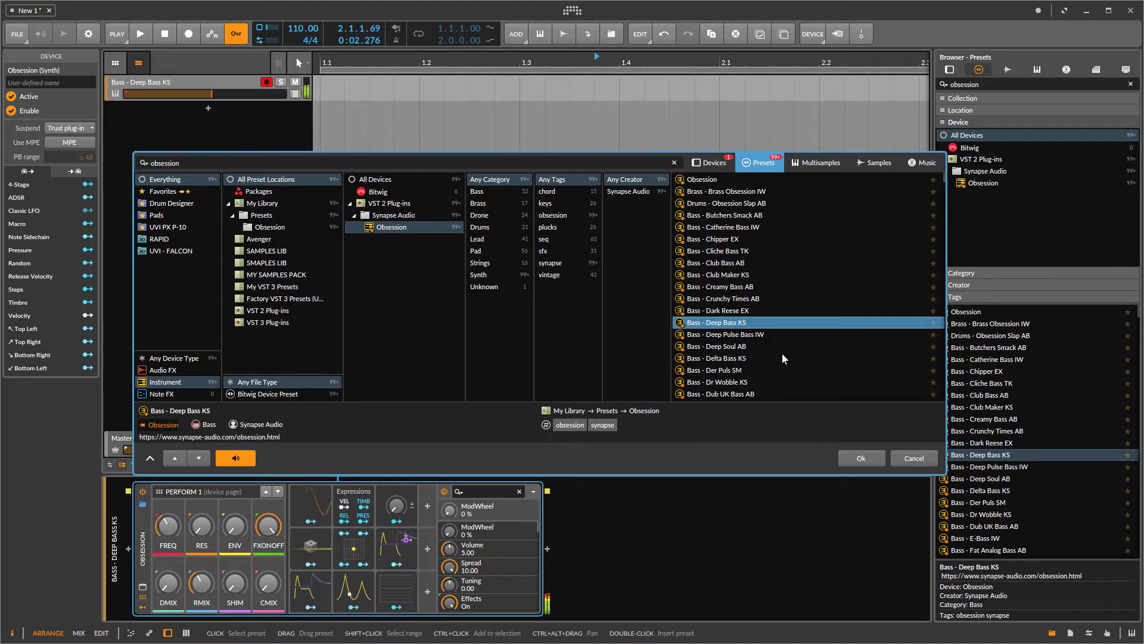
scroll(781, 352, "down", 6)
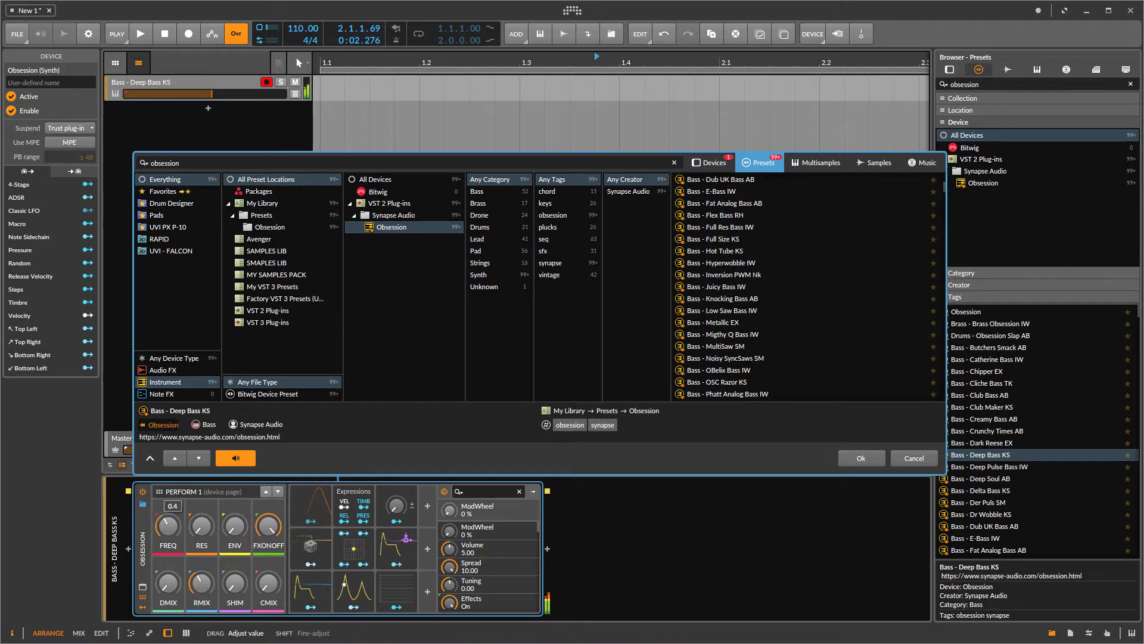
mouse_move(168, 526)
left_mouse_down()
mouse_move(168, 536)
mouse_move(168, 525)
left_mouse_up()
Step: Preview the Bass - Full Size KS preset, varying its FREQ macro and raising its reverb and delay mix
left_click(728, 241)
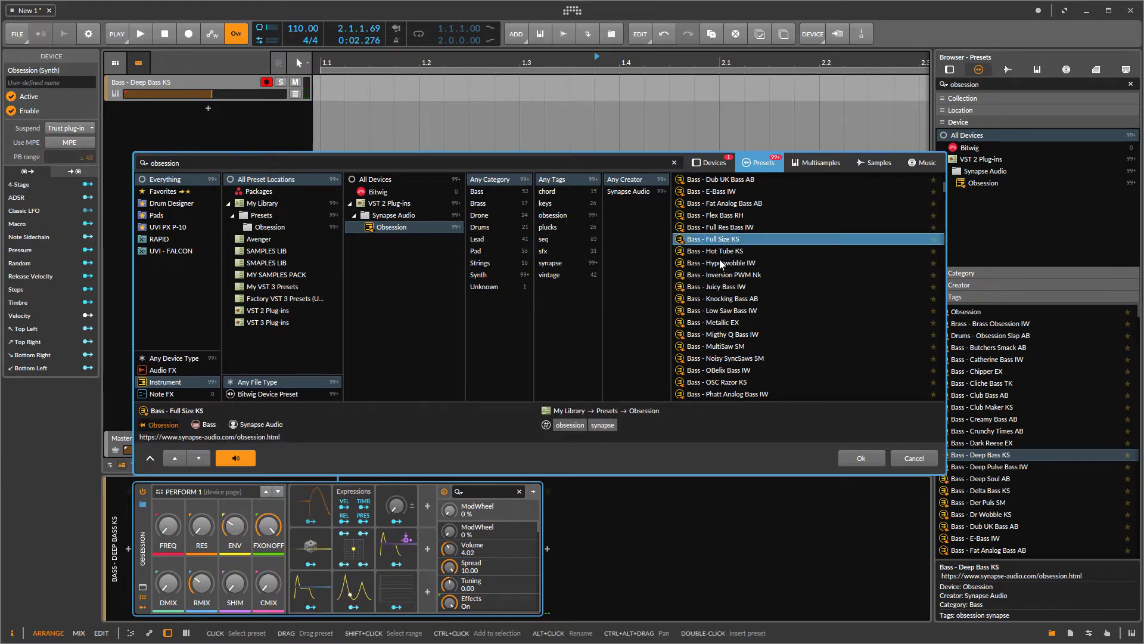
left_click_drag(168, 526, 171, 534)
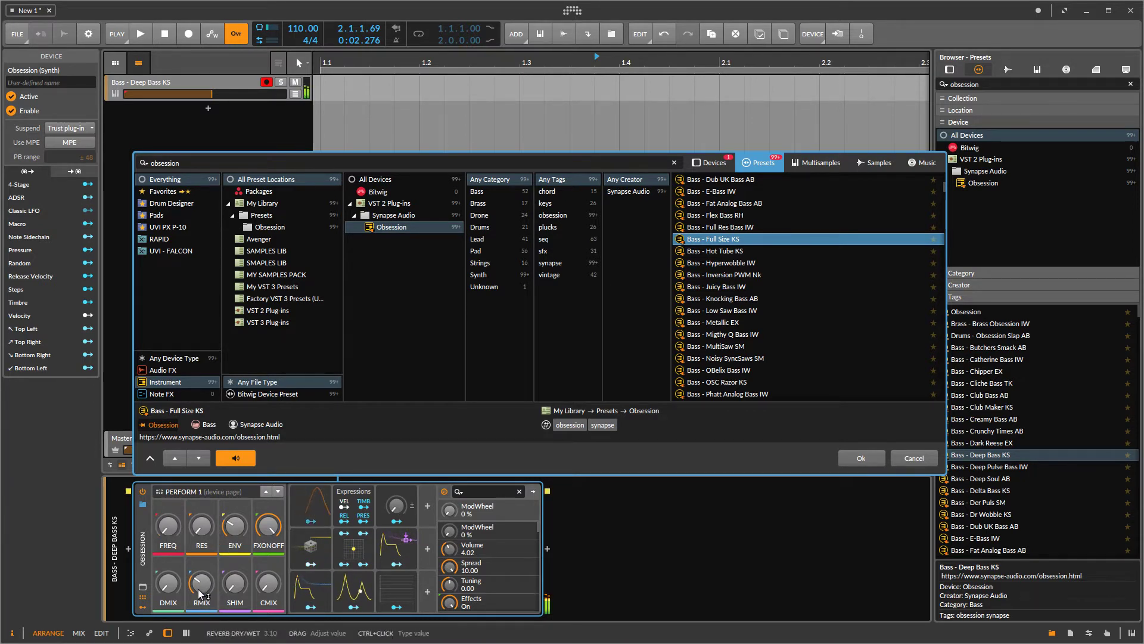
left_click_drag(201, 582, 168, 582)
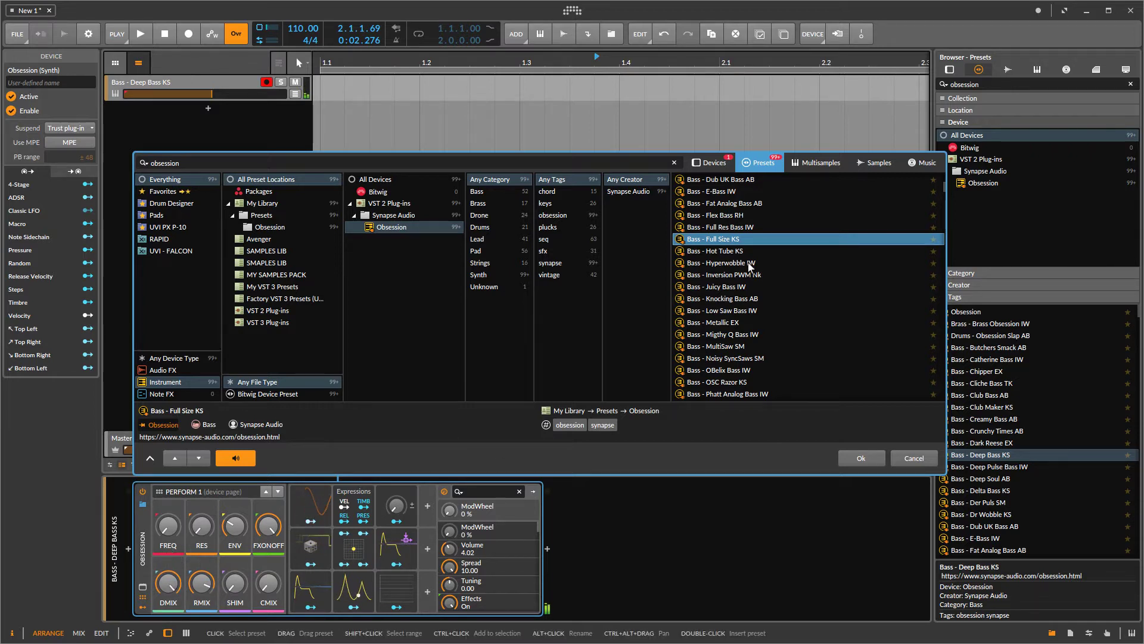
Step: Preview Bass - Juicy Bass IW, lowering its ENV macro and sweeping FREQ down and back up to about 0.52
left_click(727, 288)
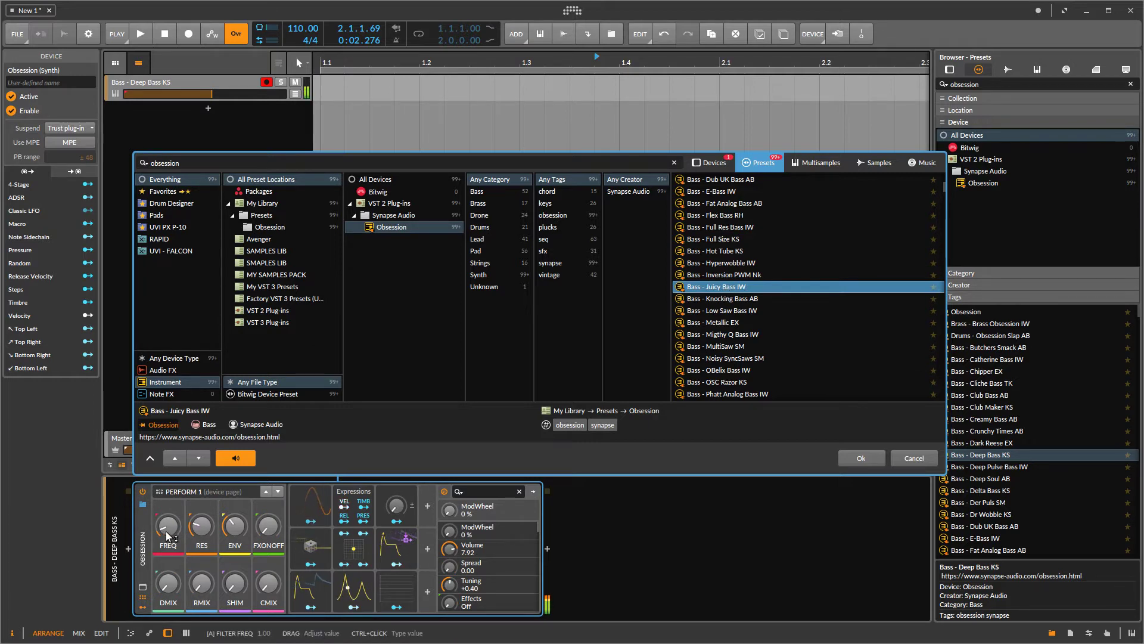
left_click_drag(165, 536, 165, 563)
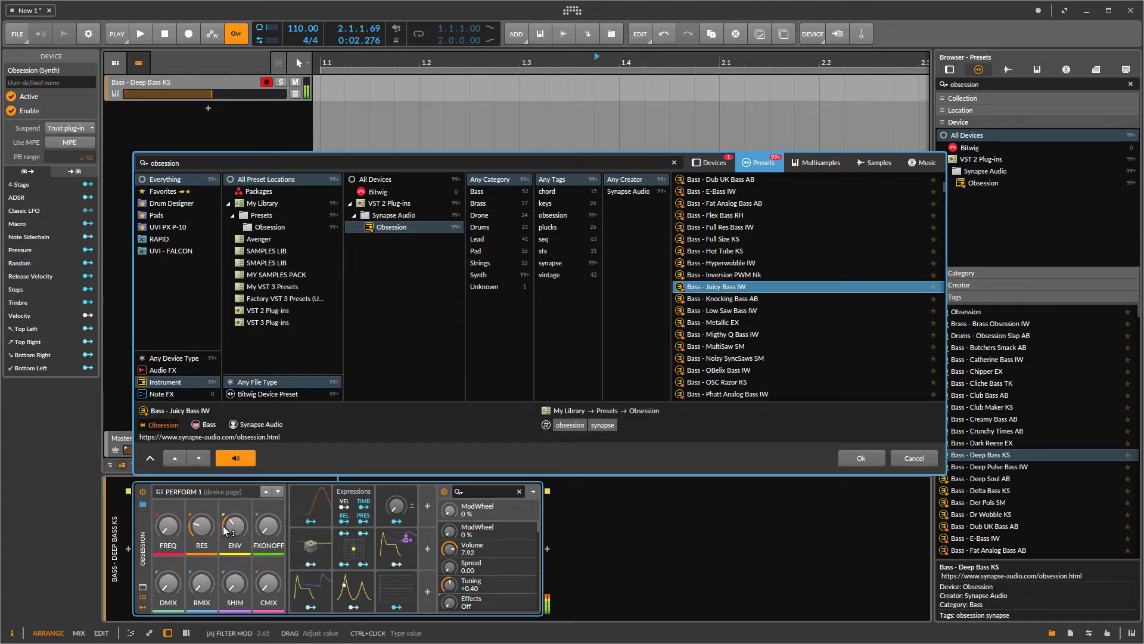
left_click_drag(234, 526, 235, 545)
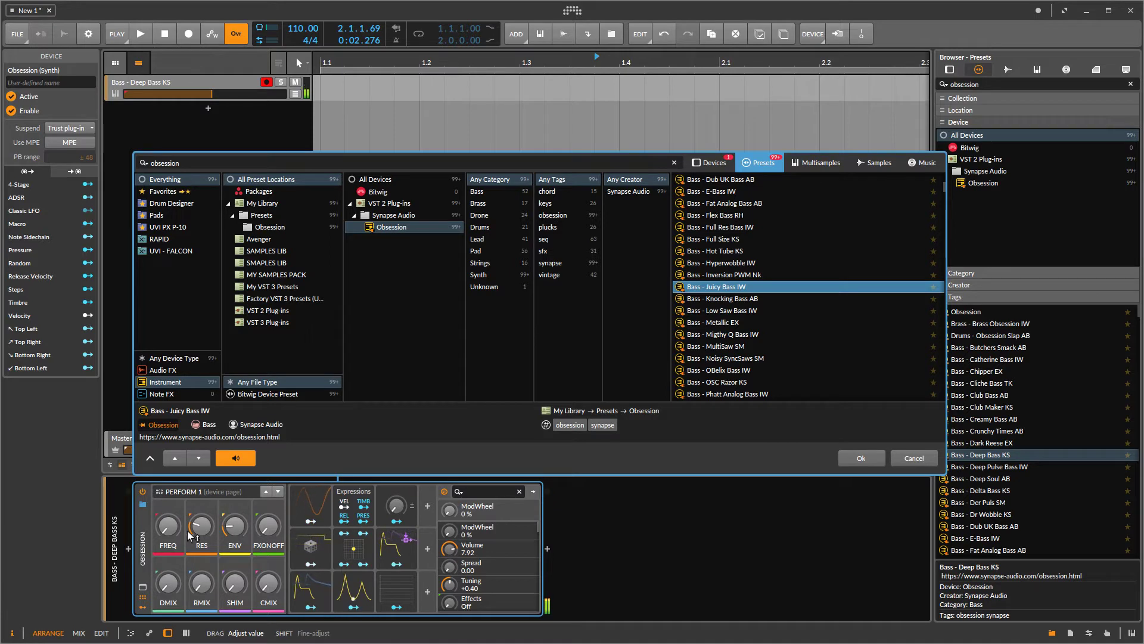
left_click_drag(168, 526, 168, 512)
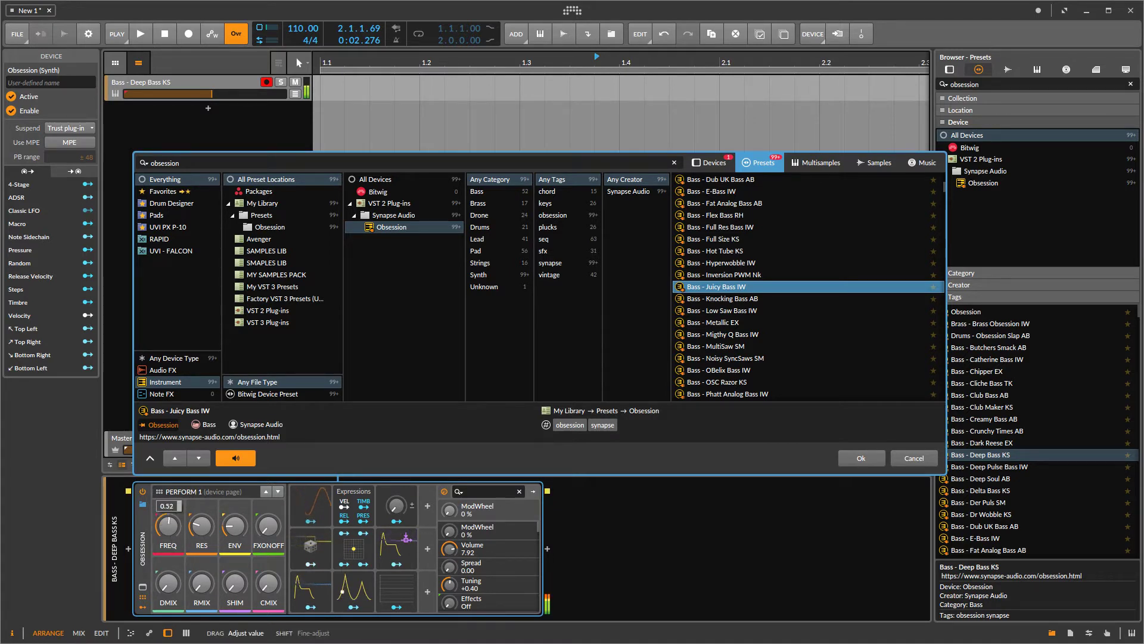
Step: Audition further bass presets, including Bass - OBelix Bass IW and Bass - Uni Rez Bass IW
left_click(769, 370)
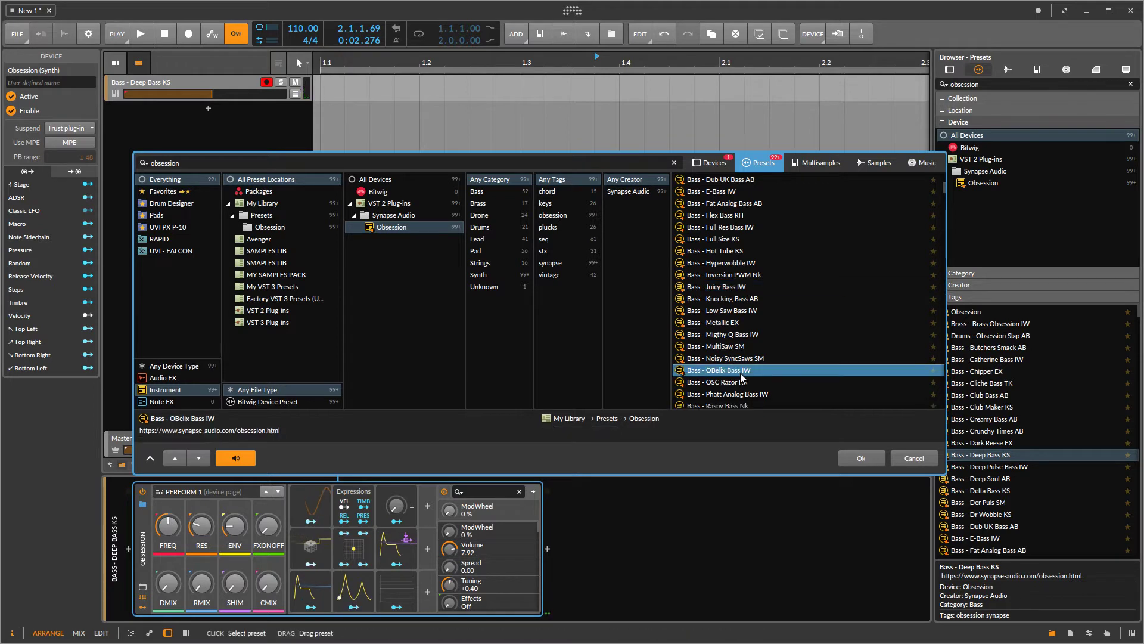
left_click(767, 334)
scroll(766, 334, "down", 5)
left_click(761, 298)
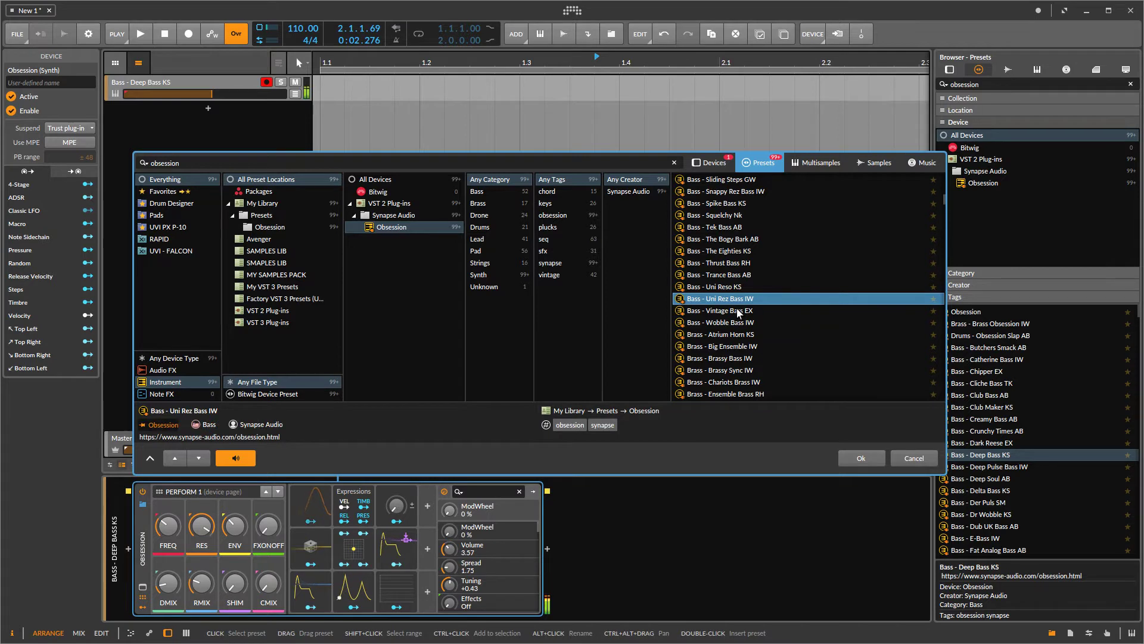
Step: Audition the brass presets Brassy Bass IW and Nice Horn IW
left_click(738, 357)
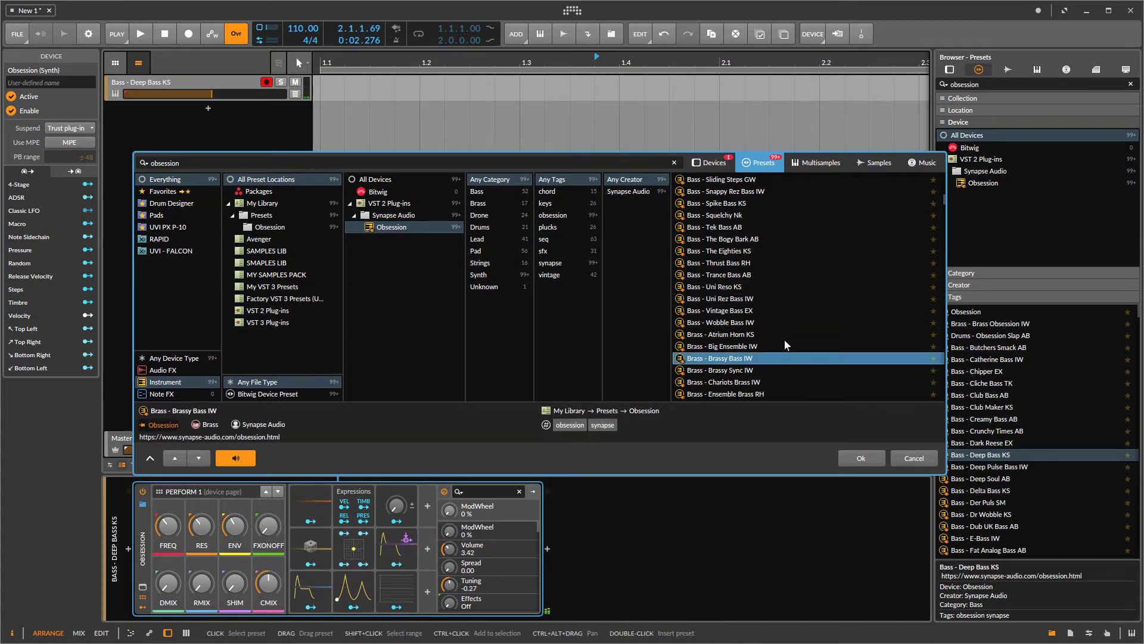
scroll(784, 339, "down", 5)
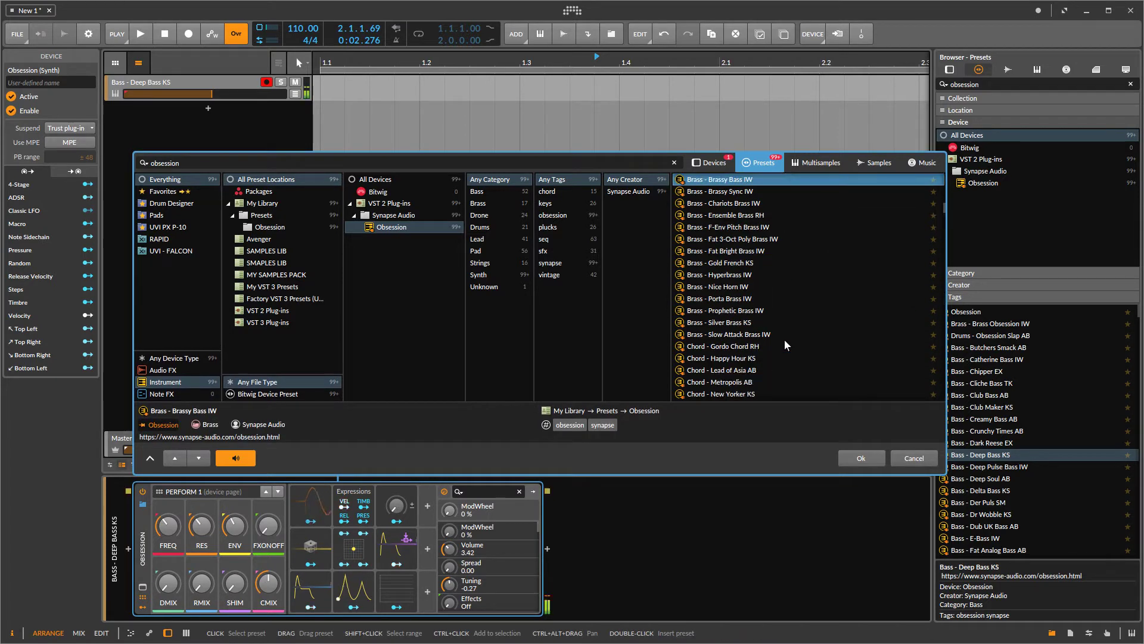
left_click(739, 287)
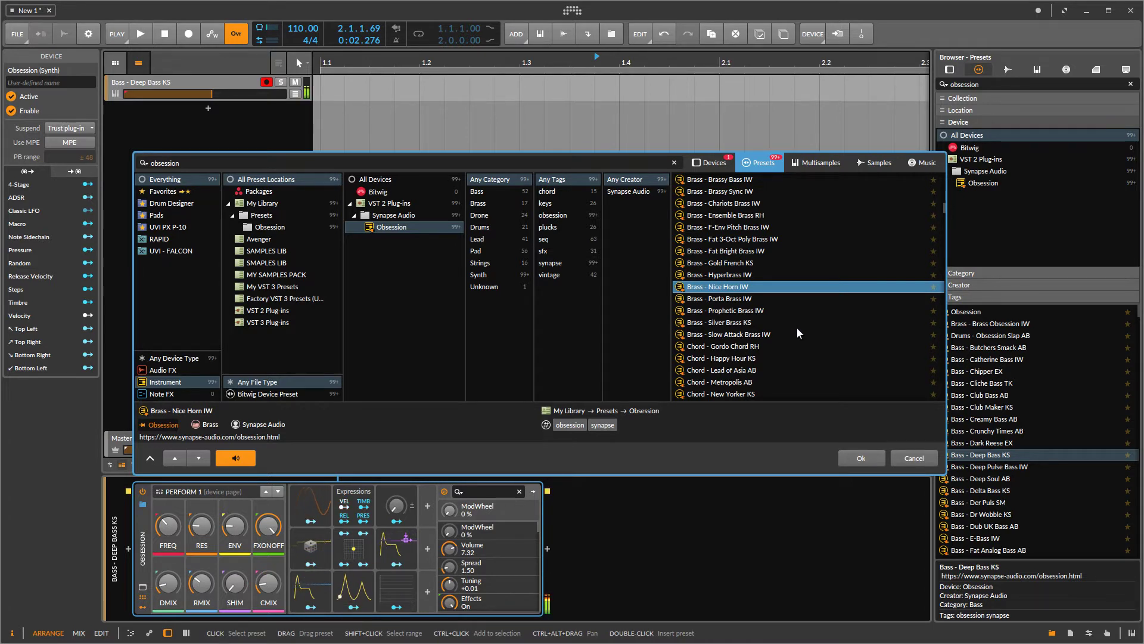
Step: Audition the chord presets Happy Hour KS, Sawlastig SM and Terz Bass SM
left_click(745, 359)
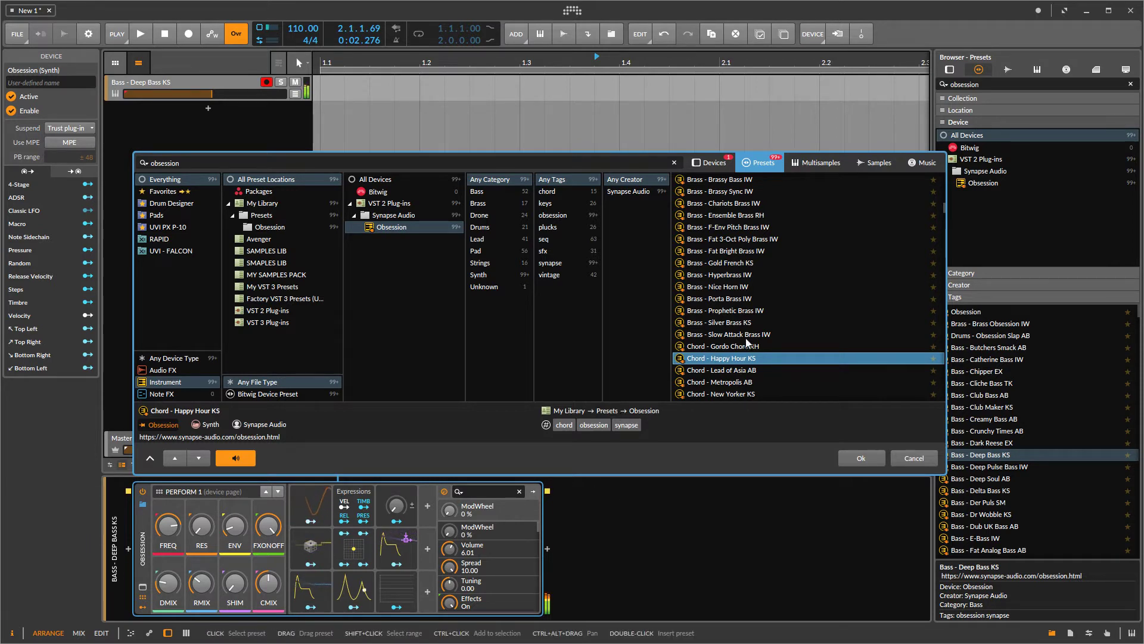
scroll(824, 318, "down", 3)
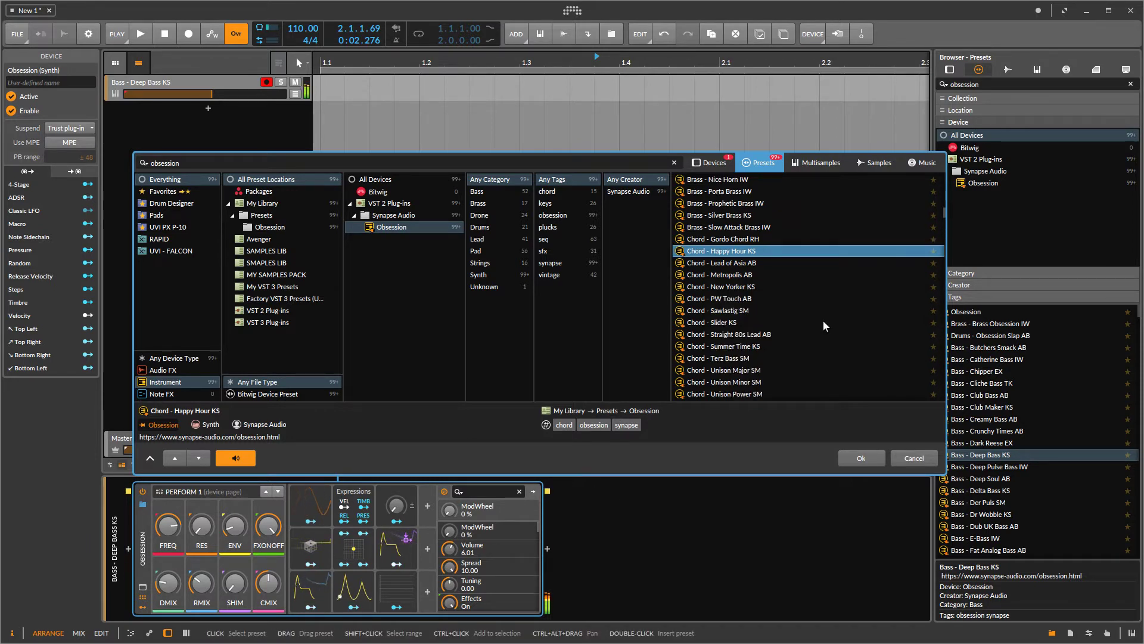
left_click(724, 310)
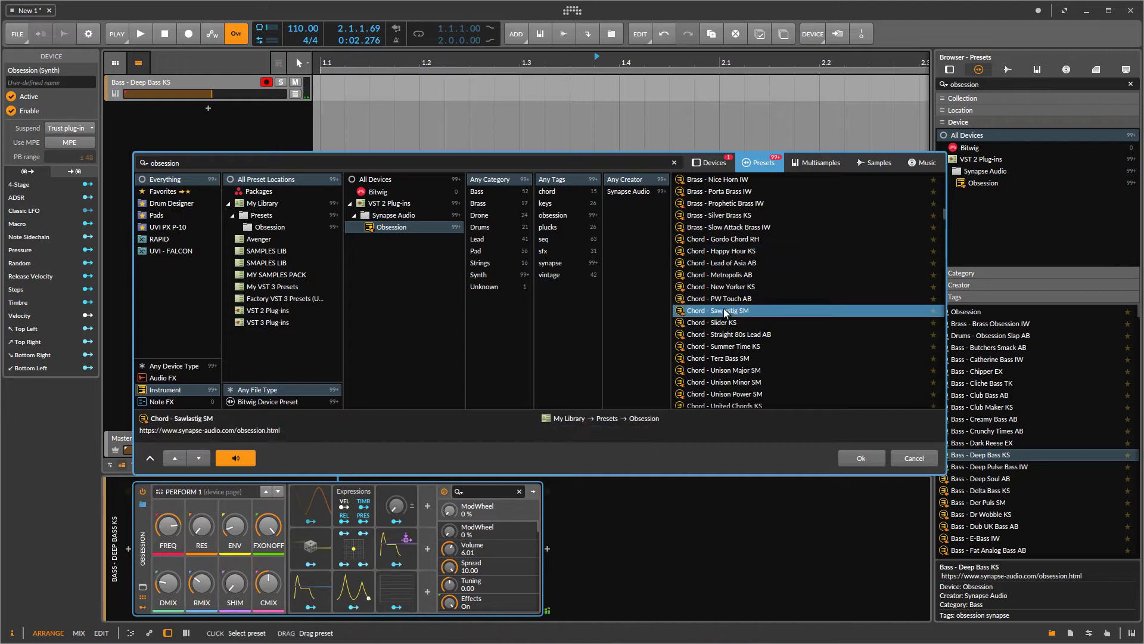
left_click(742, 358)
Step: Audition the drum presets Classic Clap KS and Filter Boss KS
scroll(769, 351, "down", 3)
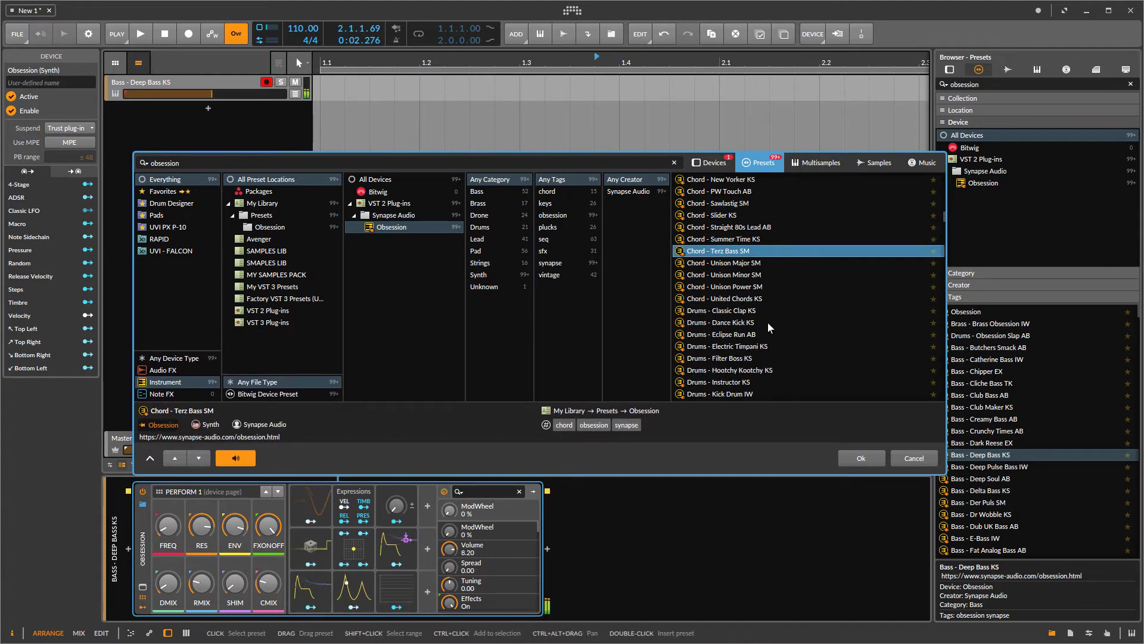
left_click(739, 310)
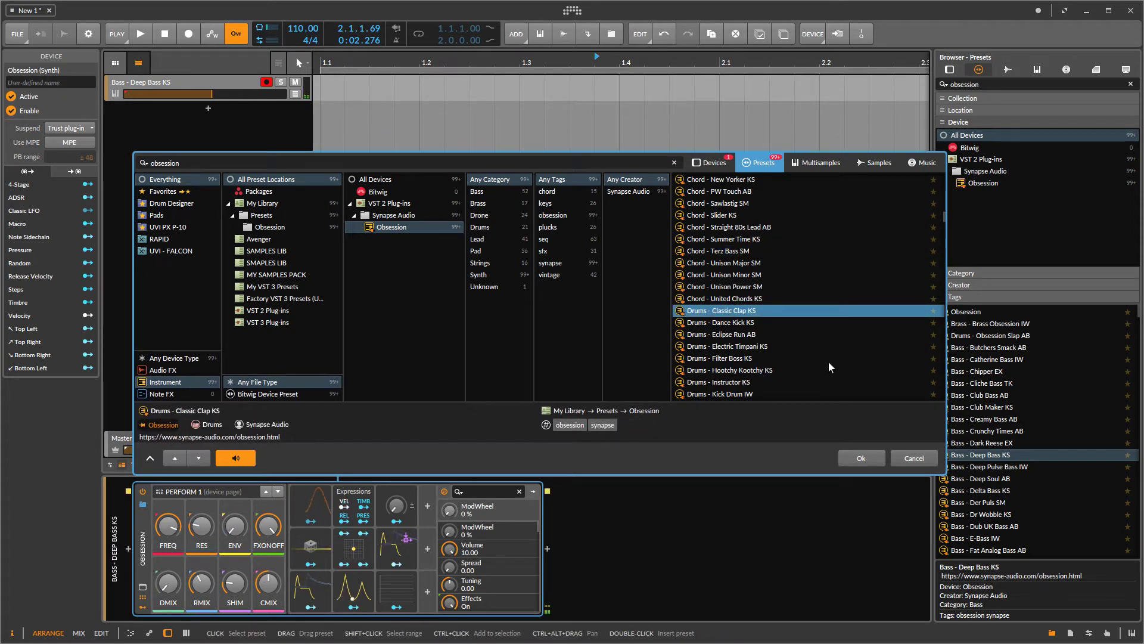
left_click(730, 359)
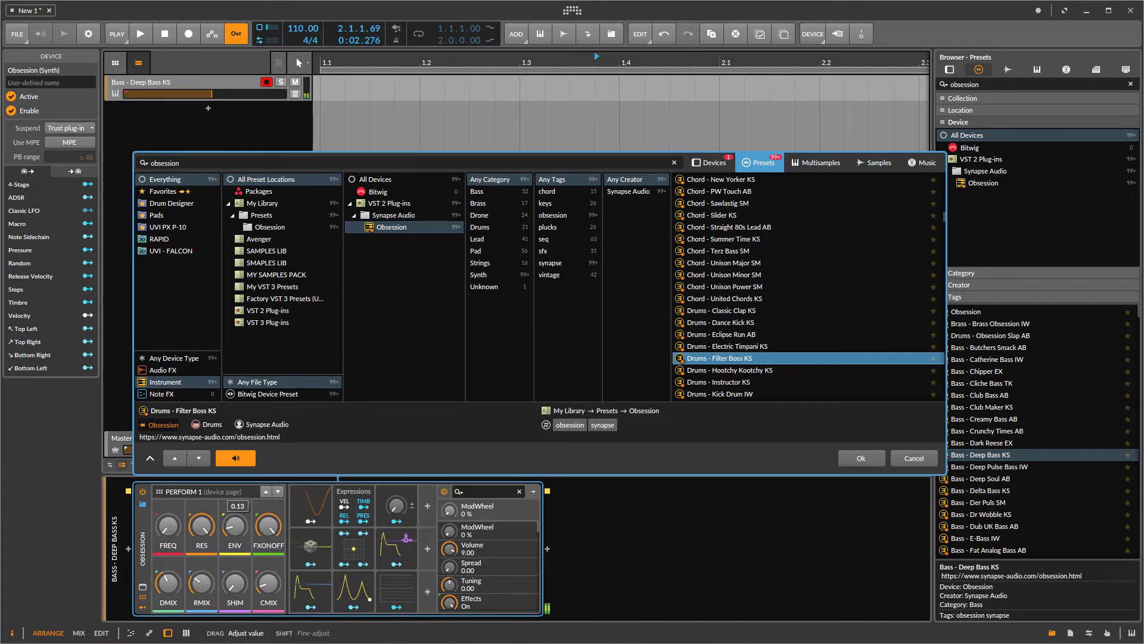
Step: Adjust the ENV and FREQ macros of the Drums - Filter Boss KS preset while listening to it
mouse_move(235, 526)
mouse_move(168, 526)
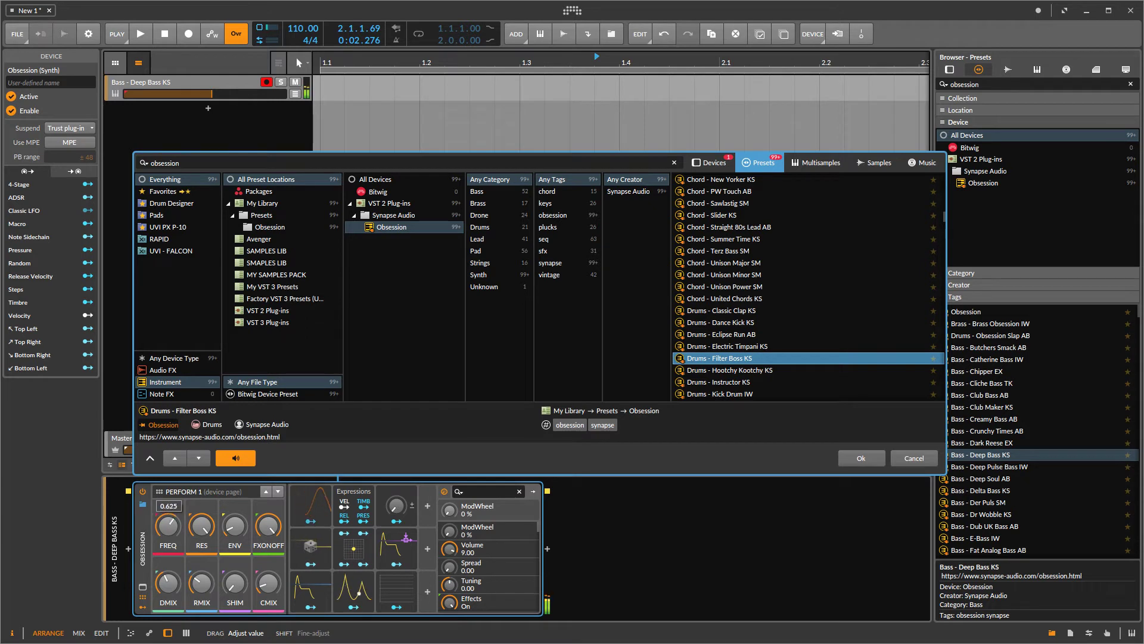
left_click_drag(168, 526, 168, 507)
Step: Audition the drum presets Noize Snare AB and Strange Metal AB
scroll(727, 393, "down", 3)
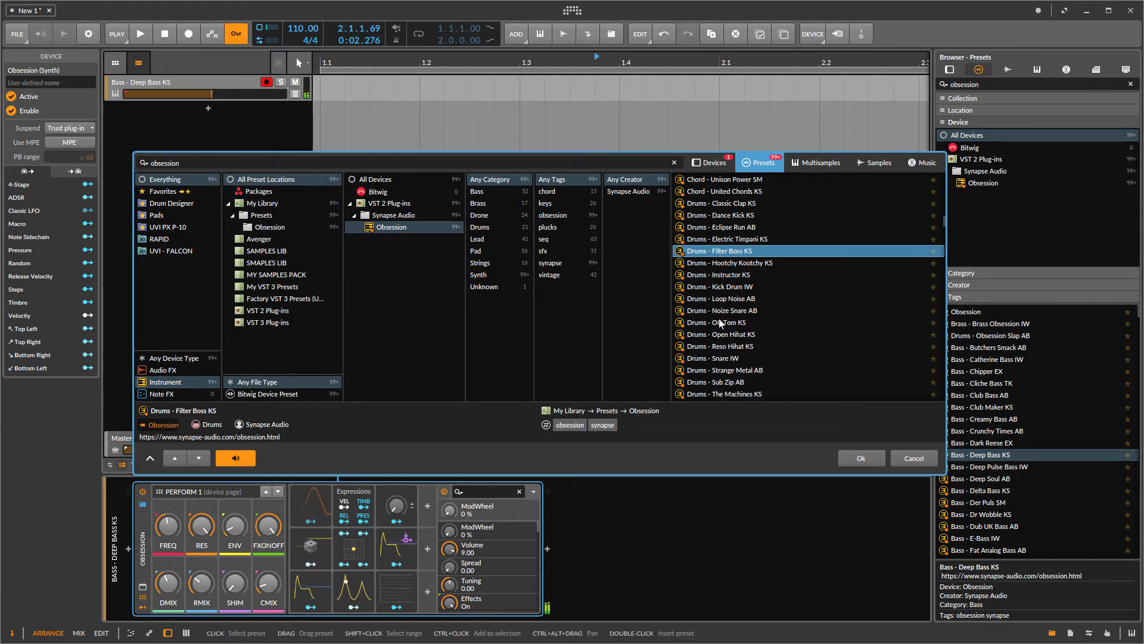
left_click(721, 314)
left_click(723, 369)
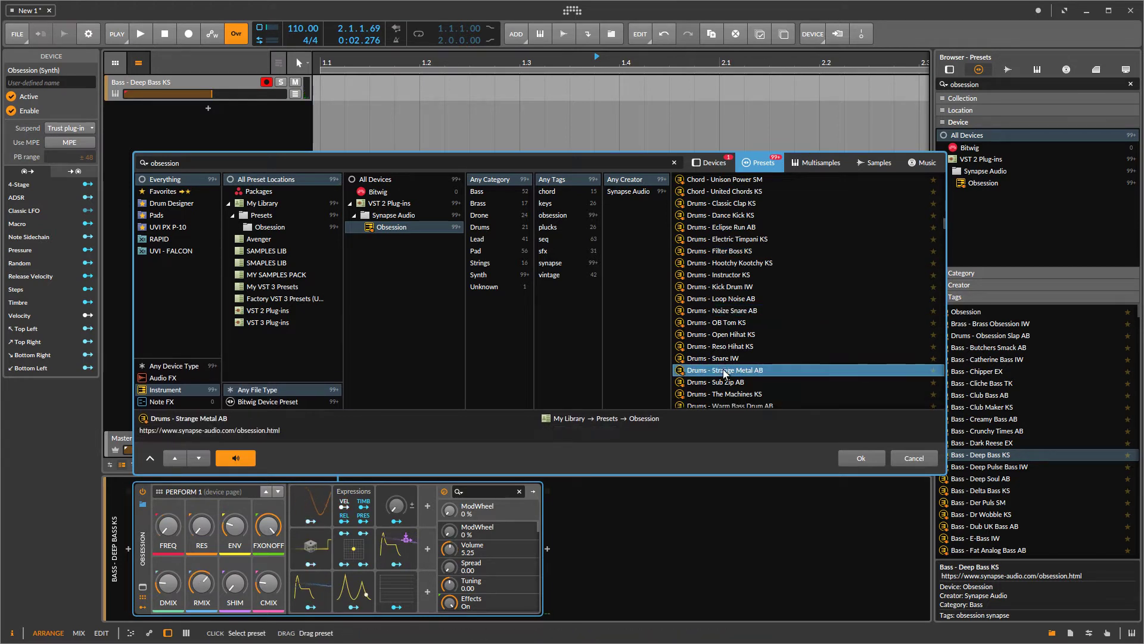
Step: Preview the Gated - Kraftwerk KS preset and turn down its FREQ macro
scroll(791, 302, "down", 5)
left_click(729, 311)
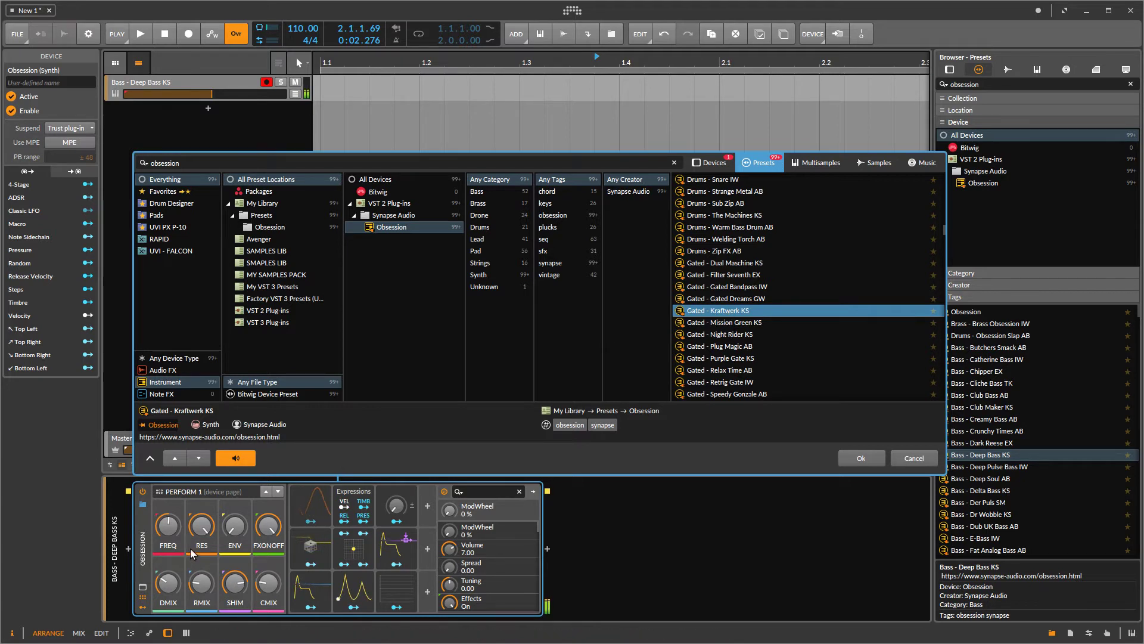
left_click_drag(167, 526, 168, 537)
Step: Audition the lead presets Dance Lead IW, Dirty Punk KS and EDM Brass KS
left_click_drag(942, 230, 944, 257)
left_click(748, 298)
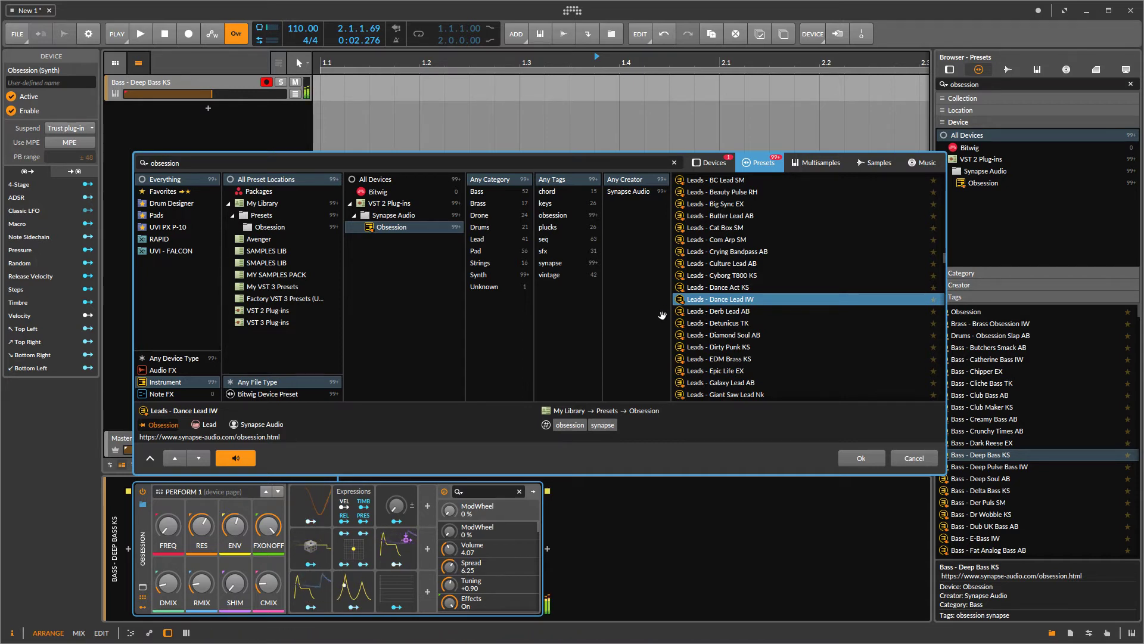
left_click(718, 346)
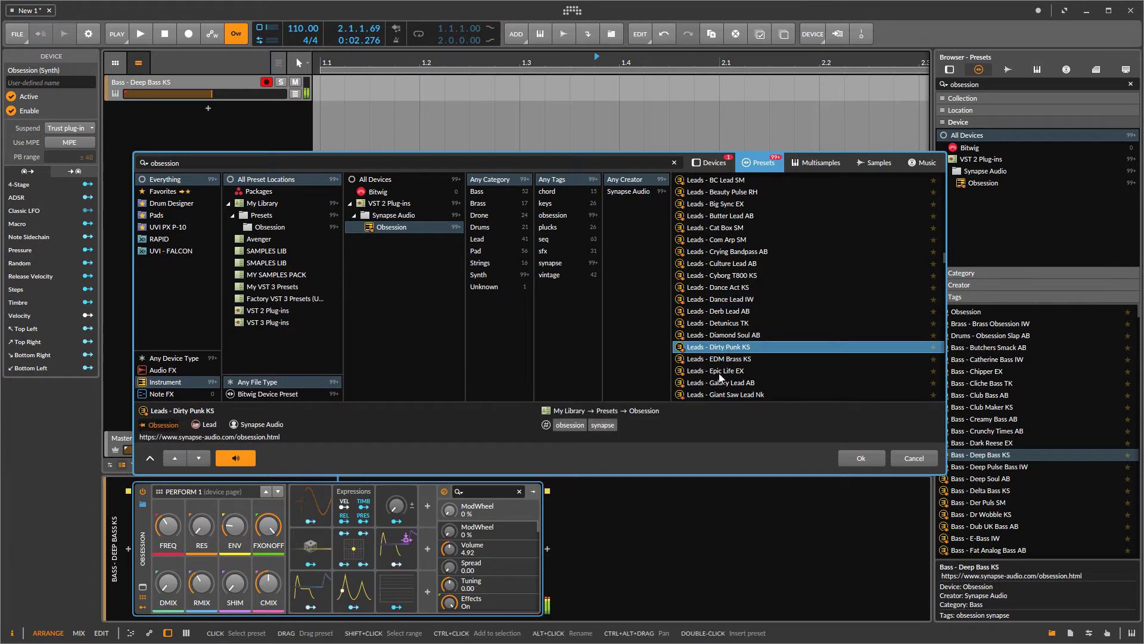
left_click(728, 359)
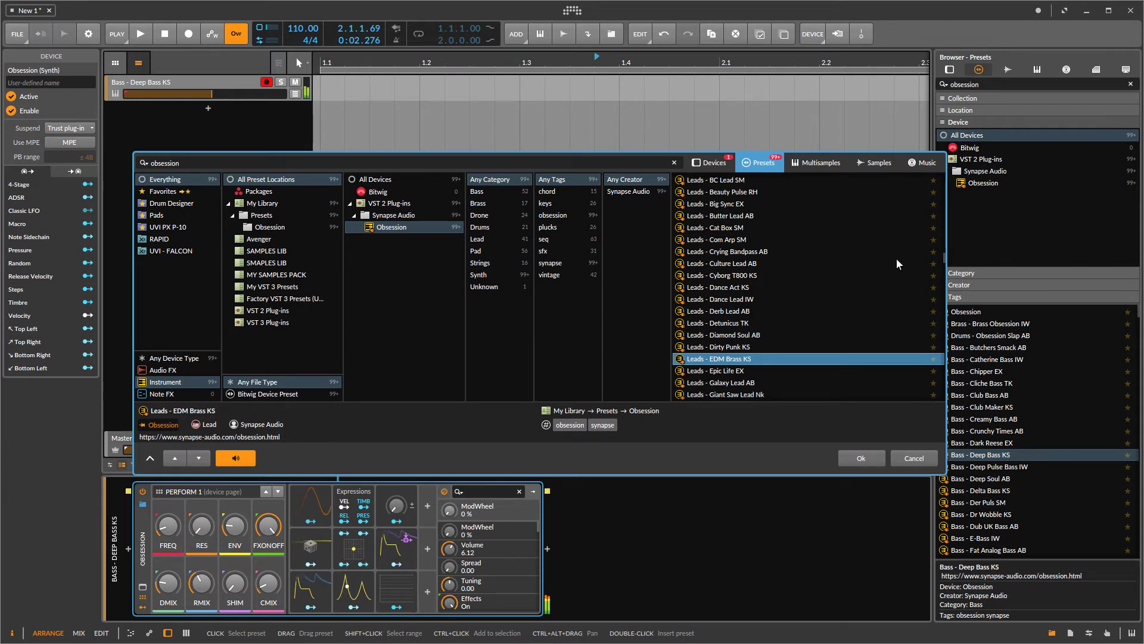
Step: Audition the lead presets Jumper KS and Reece Hoover SM
scroll(887, 265, "down", 4)
left_click(731, 287)
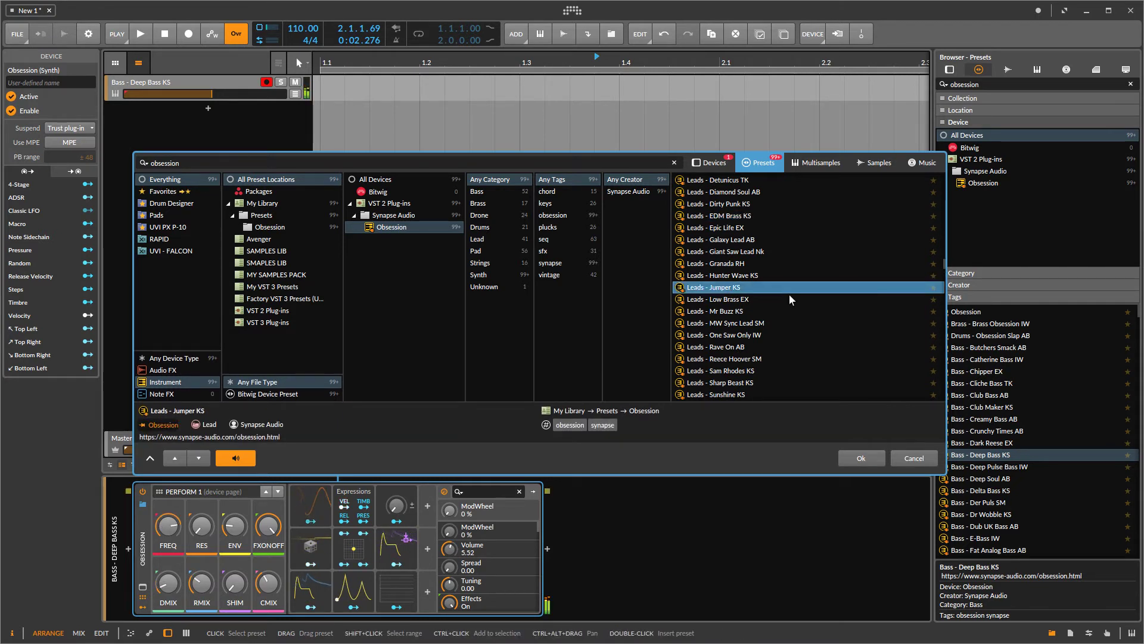
left_click(777, 357)
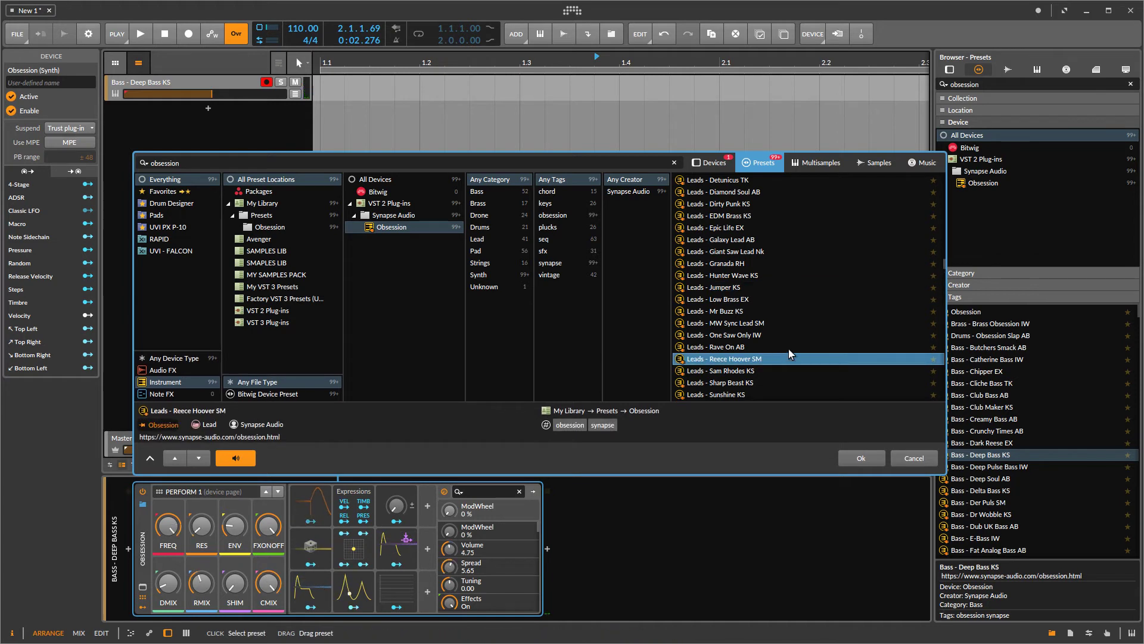
Step: Audition the pad presets Choir Ensemble IW and Cubic Pad IW
scroll(795, 346, "down", 6)
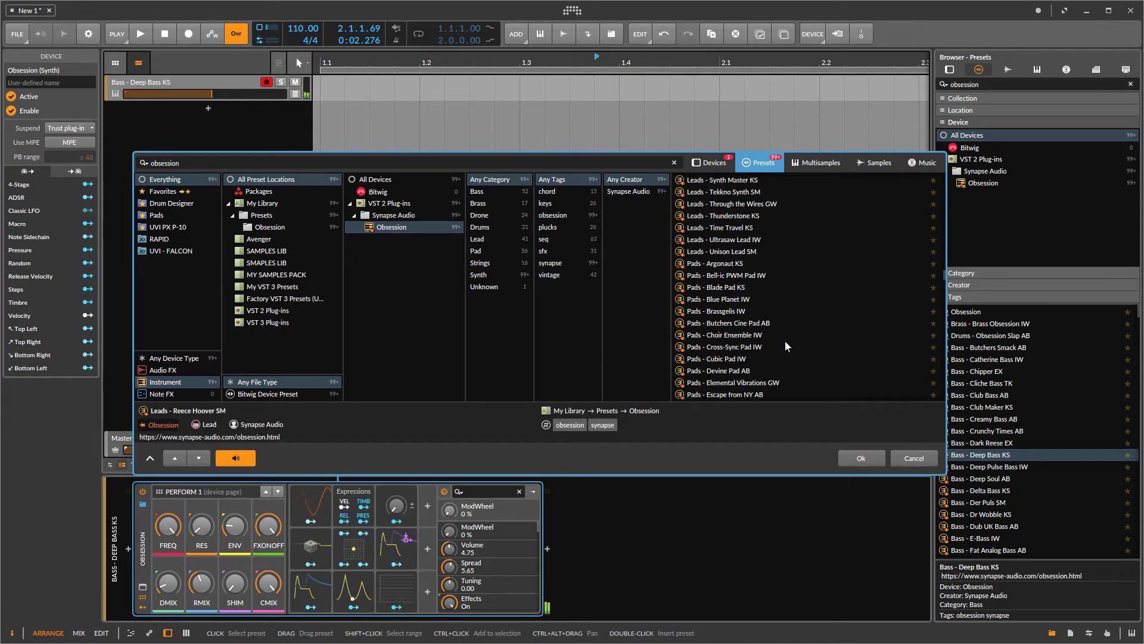
left_click(784, 338)
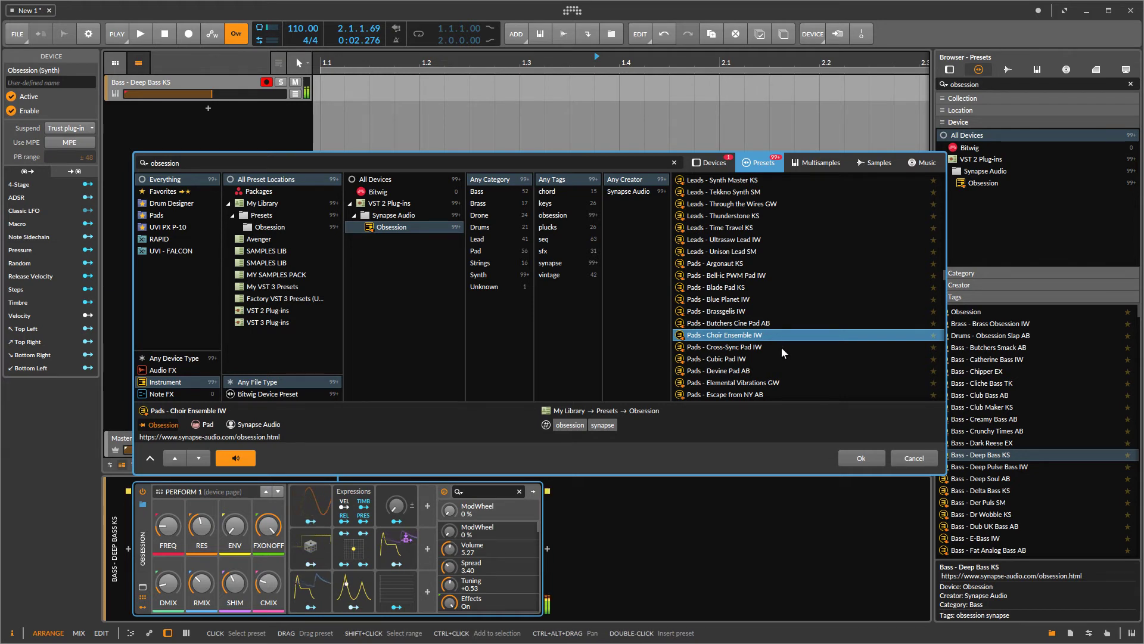
left_click(774, 359)
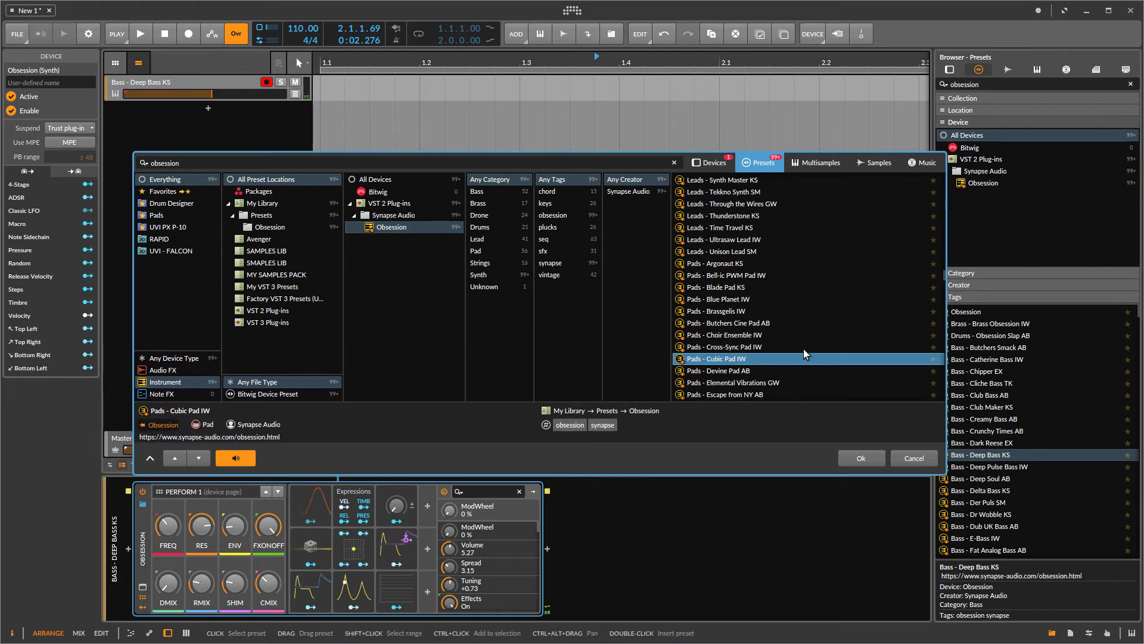
Step: Audition the pad presets LFO Sweep Pd IW, Mighty Filter Swell Pad IW, Pleasure Principle EX and Rainbow Pd IW
scroll(804, 350, "down", 5)
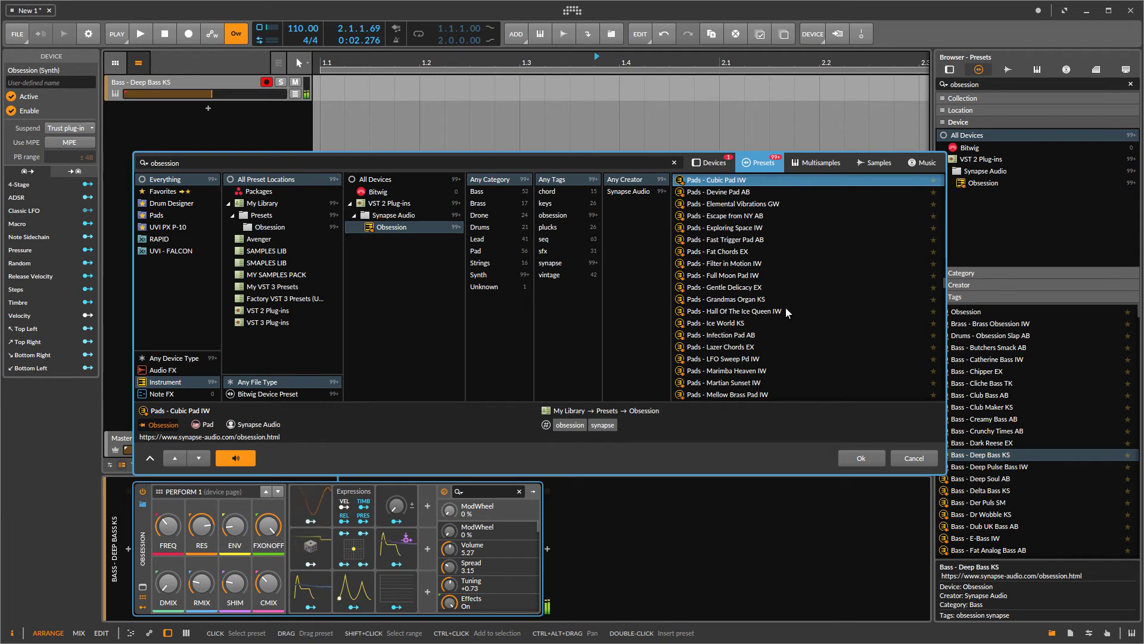
left_click(736, 358)
scroll(773, 367, "down", 5)
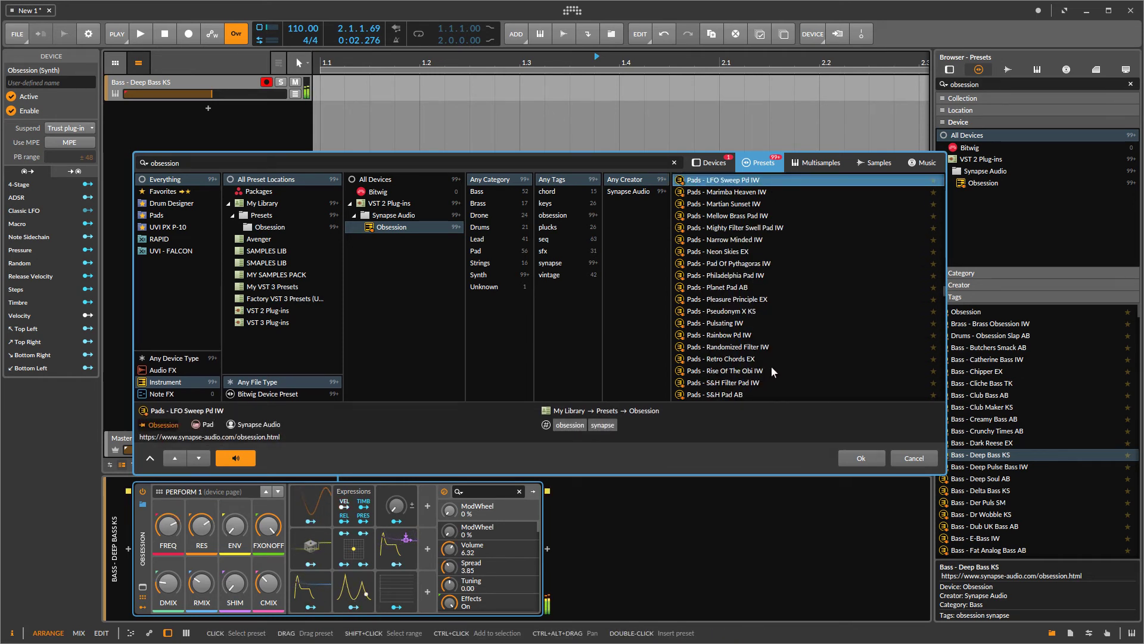
left_click(727, 229)
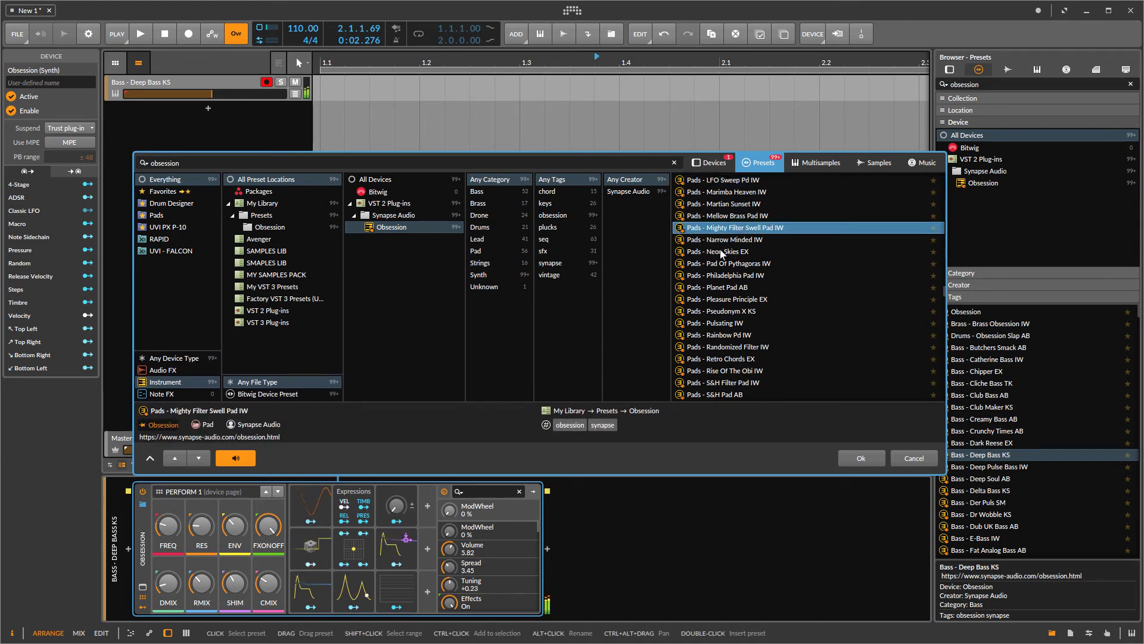
left_click(720, 300)
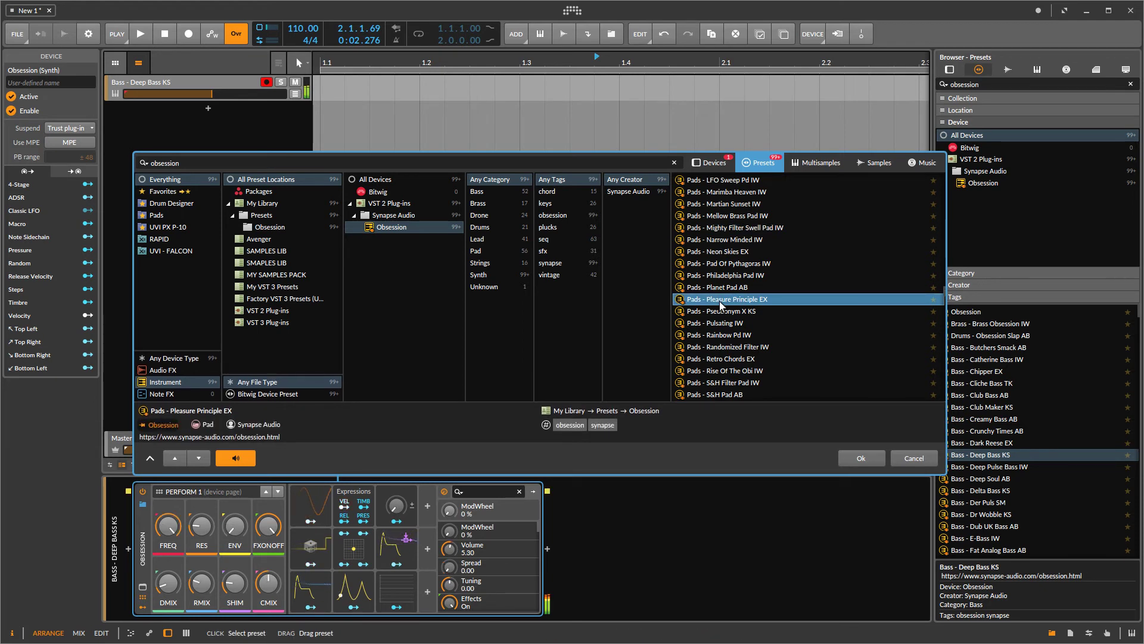
left_click(717, 335)
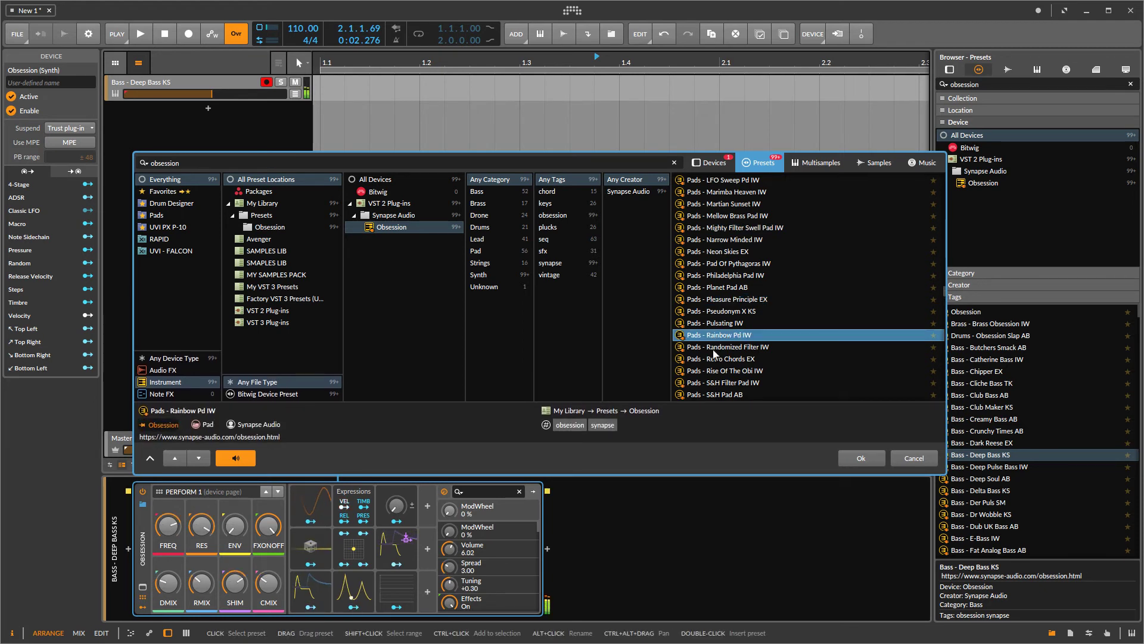
Step: Load the sequence preset Game Land KS onto the track, confirming the preset choice
scroll(847, 274, "down", 10)
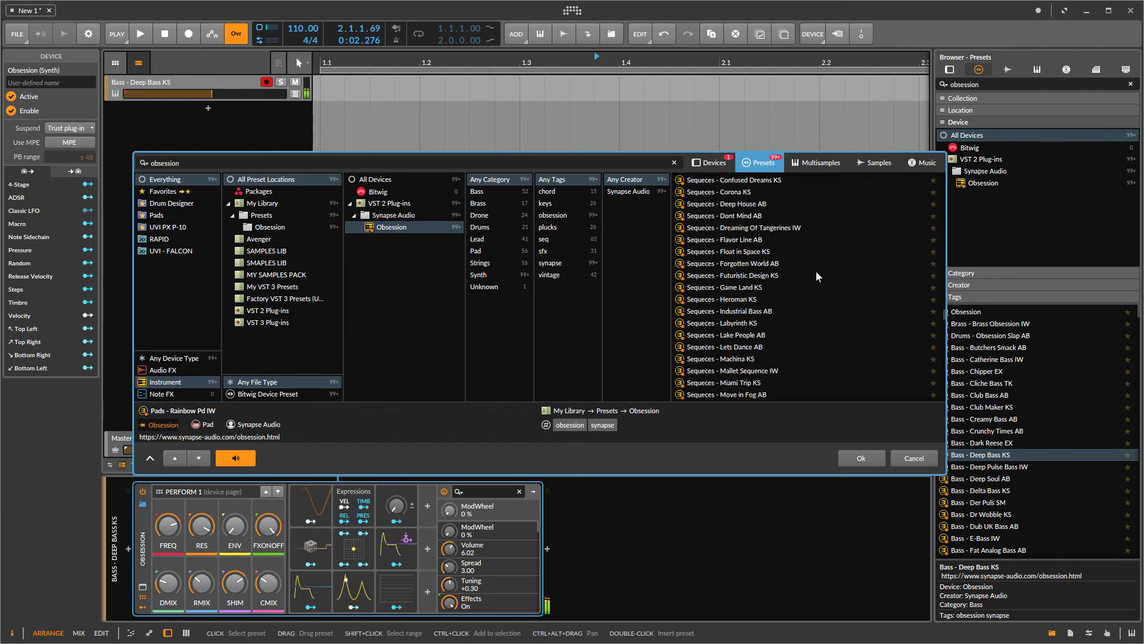
left_click(756, 288)
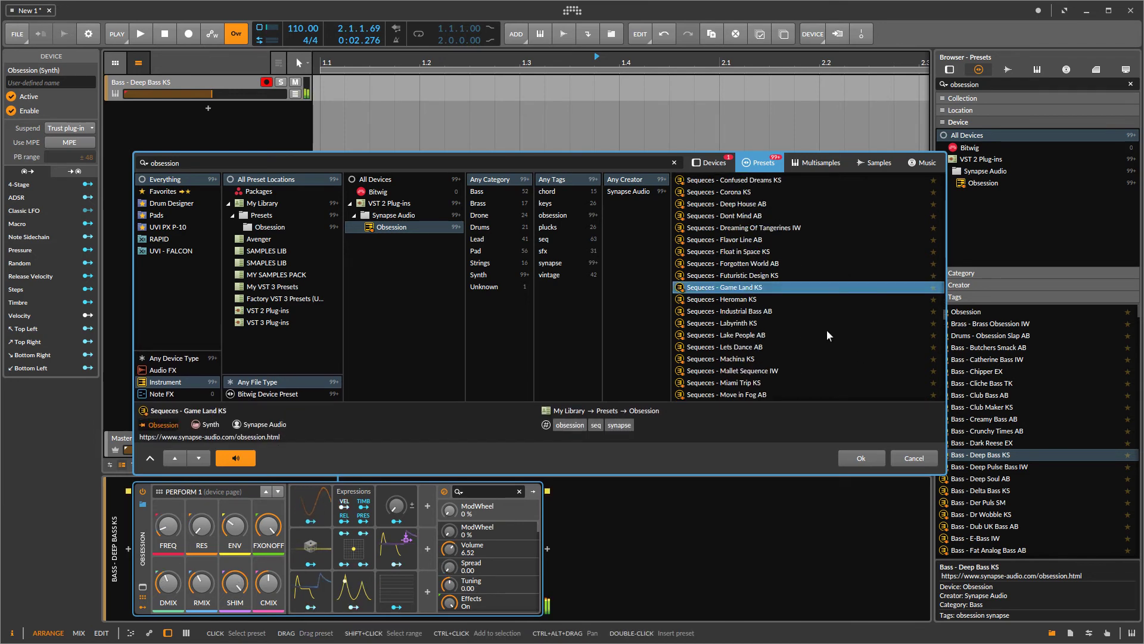
left_click(861, 458)
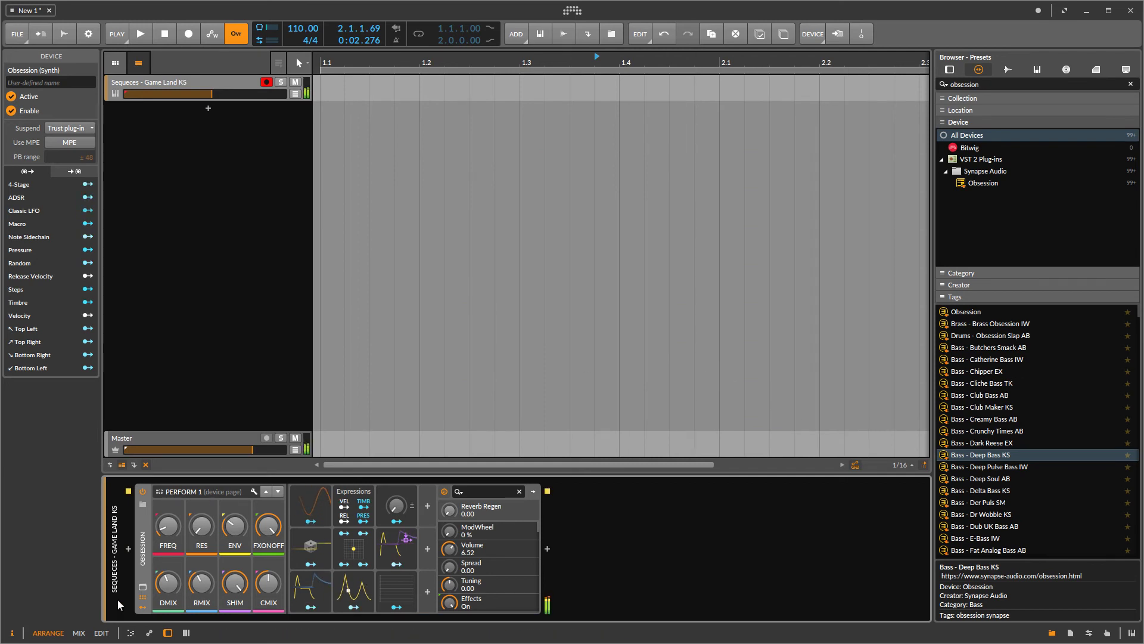
Step: Show the Obsession plug-in window and turn the FREQ macro down to a filter frequency of about 0.05
left_click(143, 587)
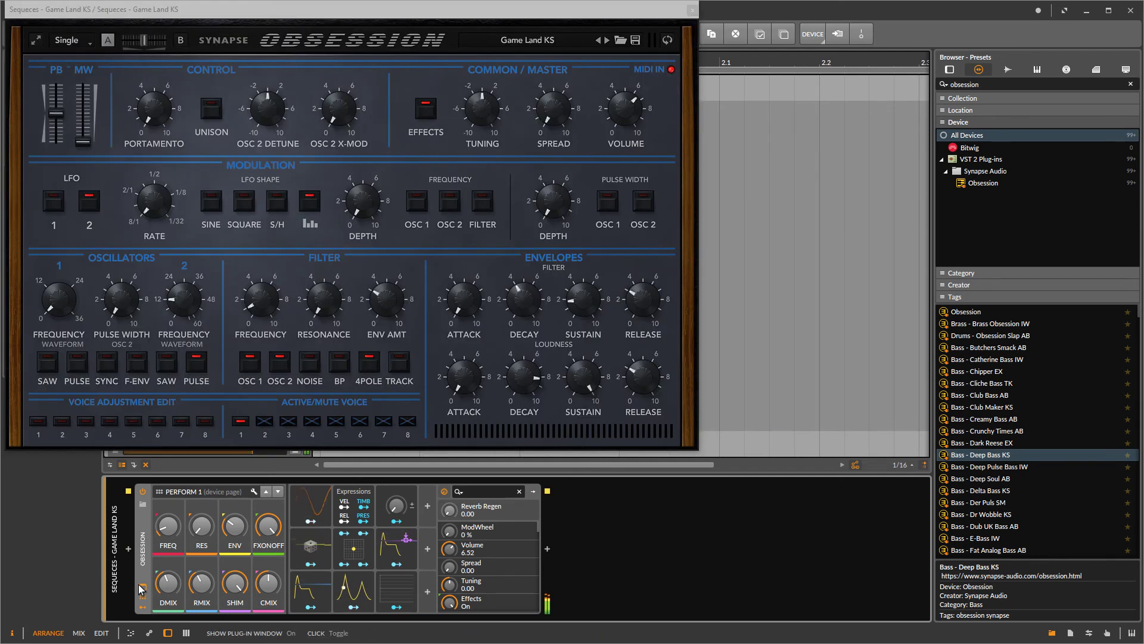
left_click_drag(168, 525, 168, 555)
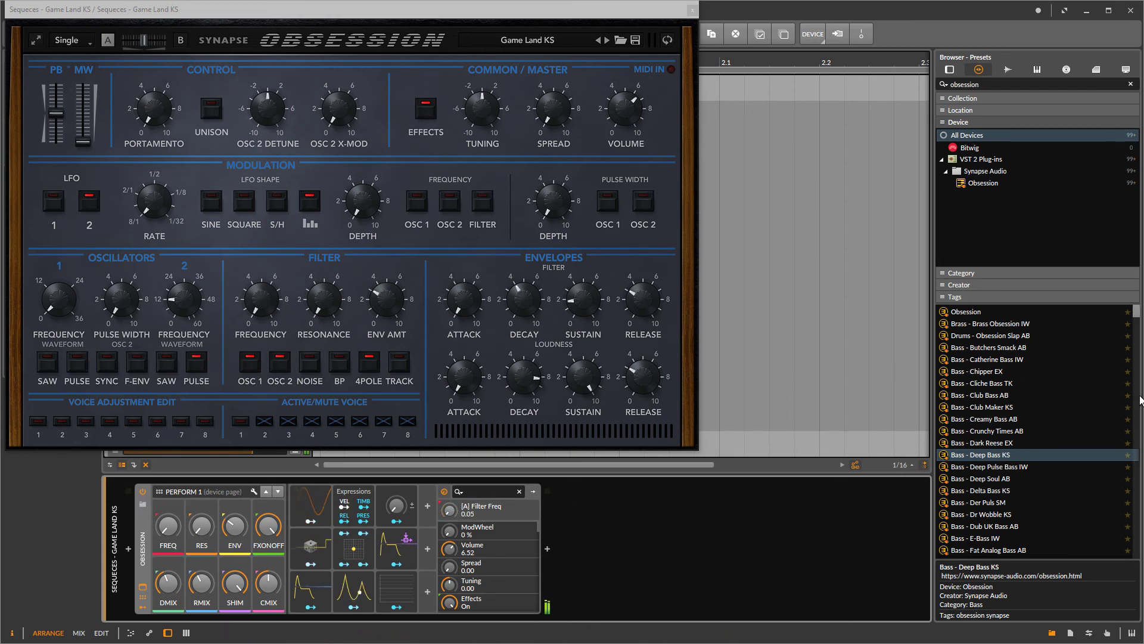
Step: Load the preset Textures - Sinus of Fear AB and turn its FREQ macro down to a filter frequency of 0.00
left_click(1140, 333)
left_click_drag(1139, 333, 1138, 530)
left_click(991, 369)
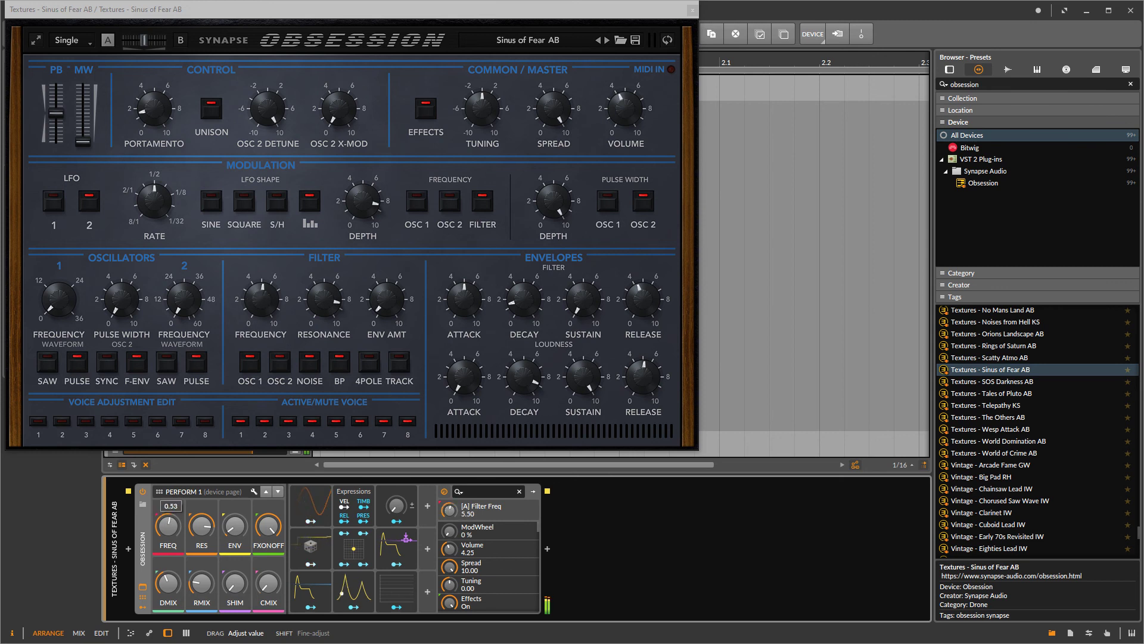
left_click_drag(169, 525, 171, 529)
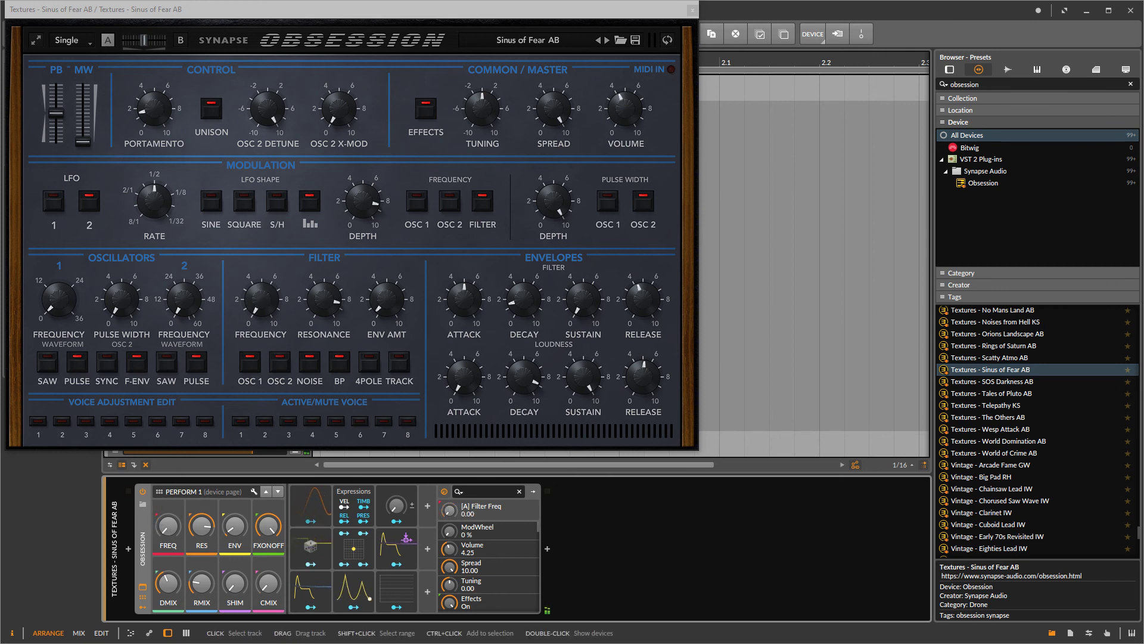